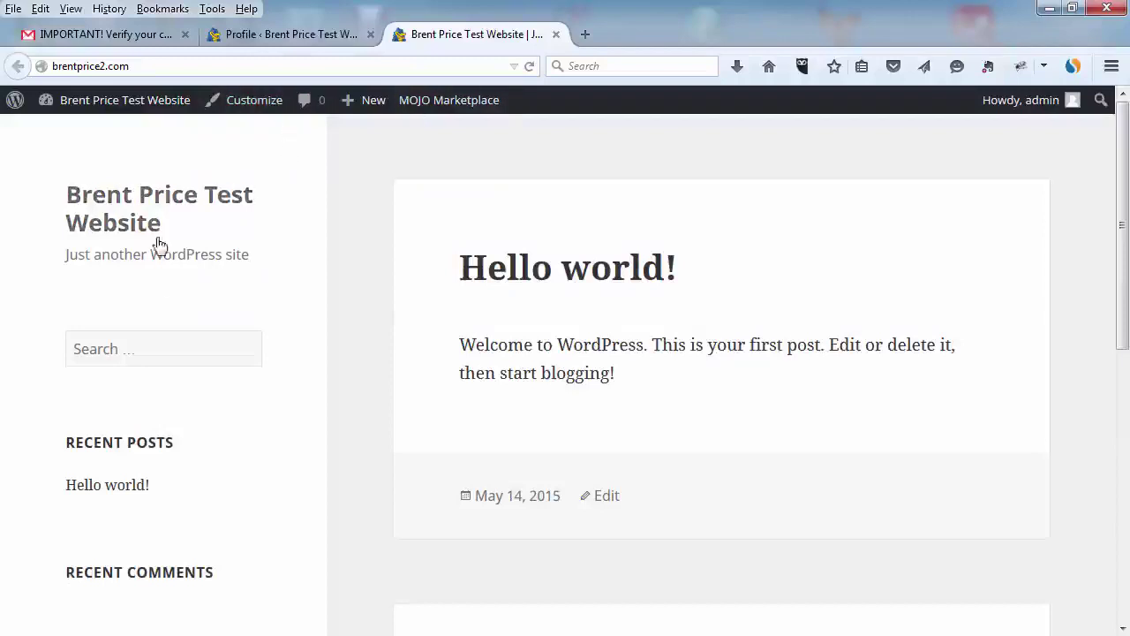
Activate the installed Twenty Thirteen theme for the WordPress site
left_click(296, 34)
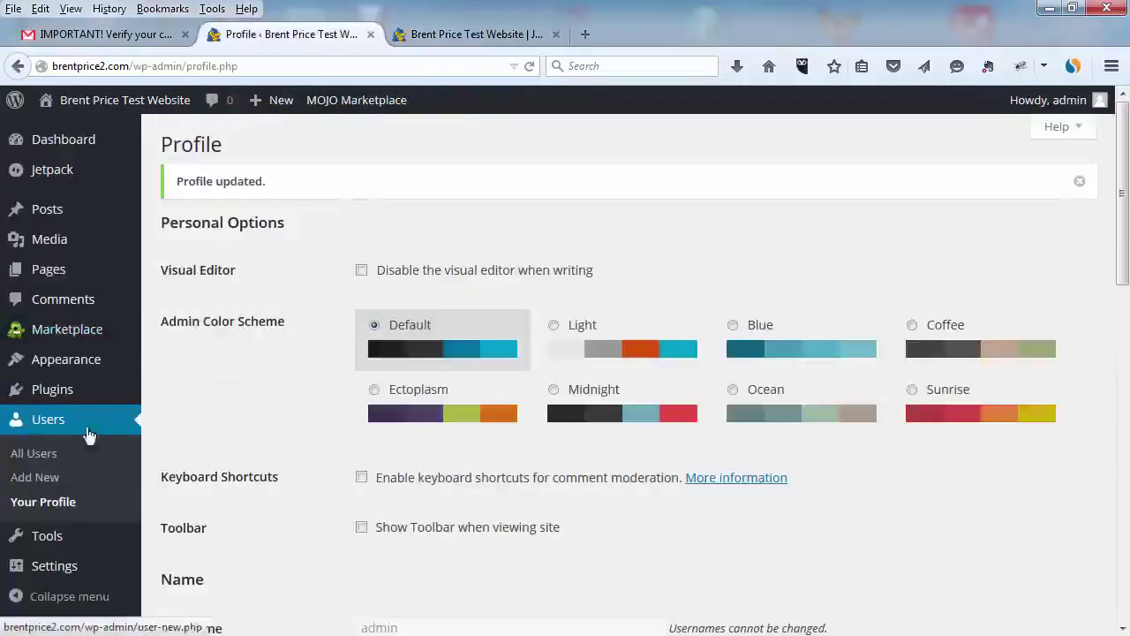
mouse_move(74, 370)
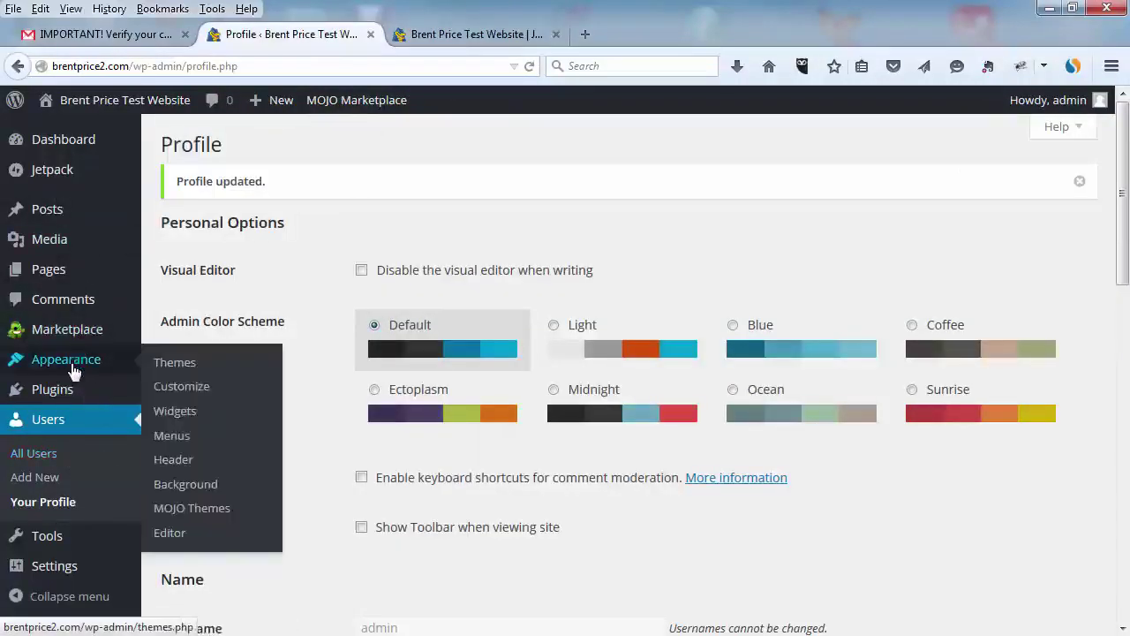
left_click(186, 365)
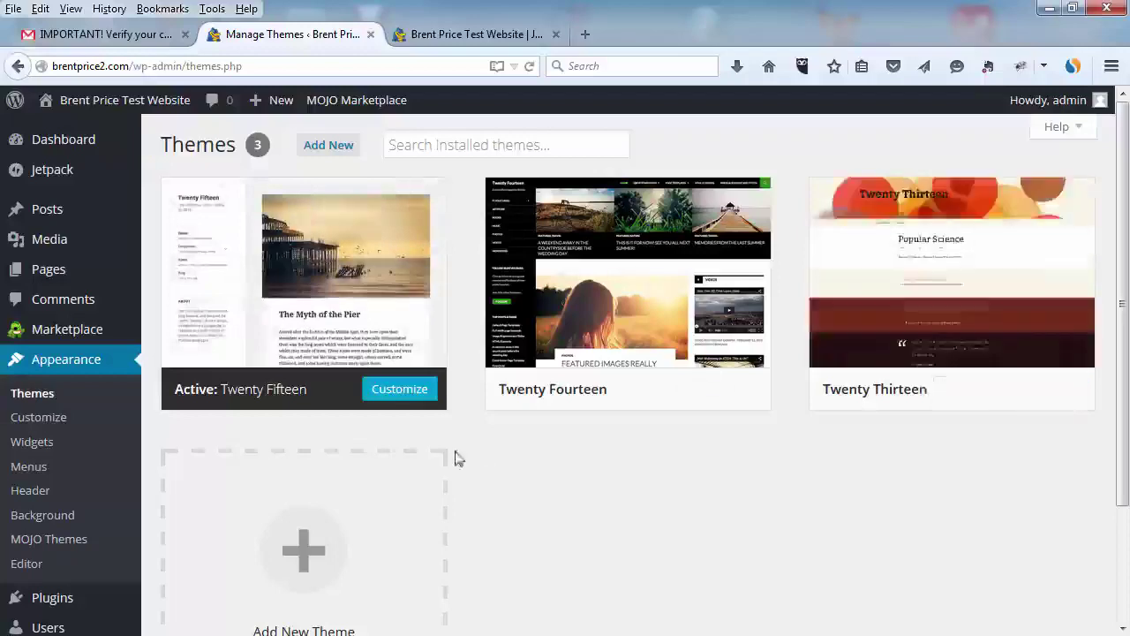
scroll(529, 457, "down", 3)
scroll(574, 457, "up", 3)
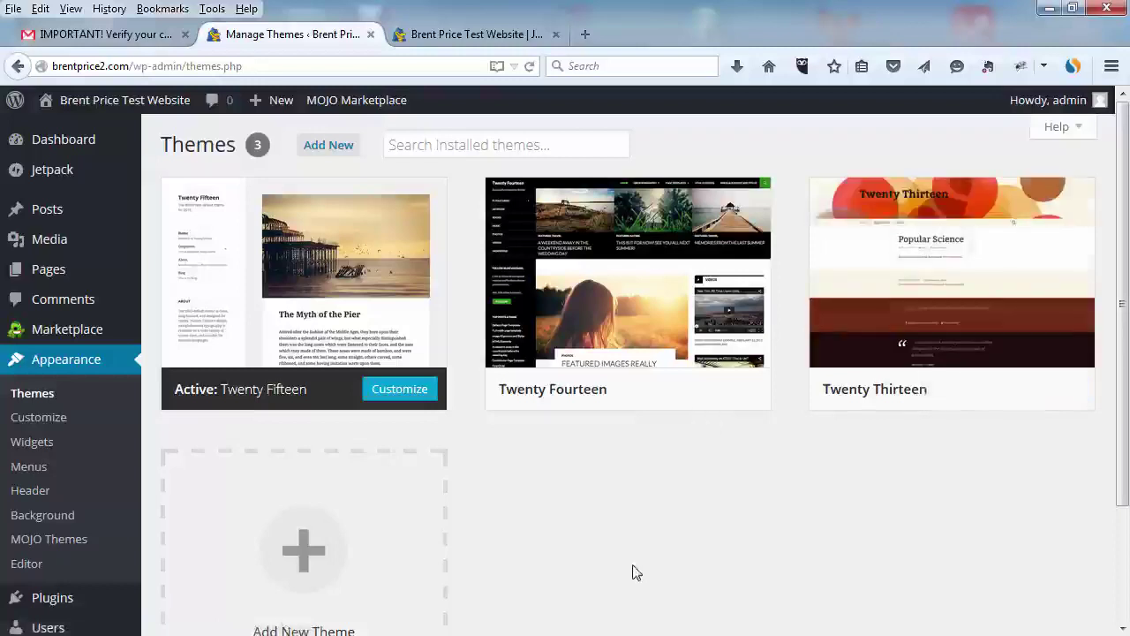
scroll(391, 517, "down", 2)
scroll(398, 512, "up", 2)
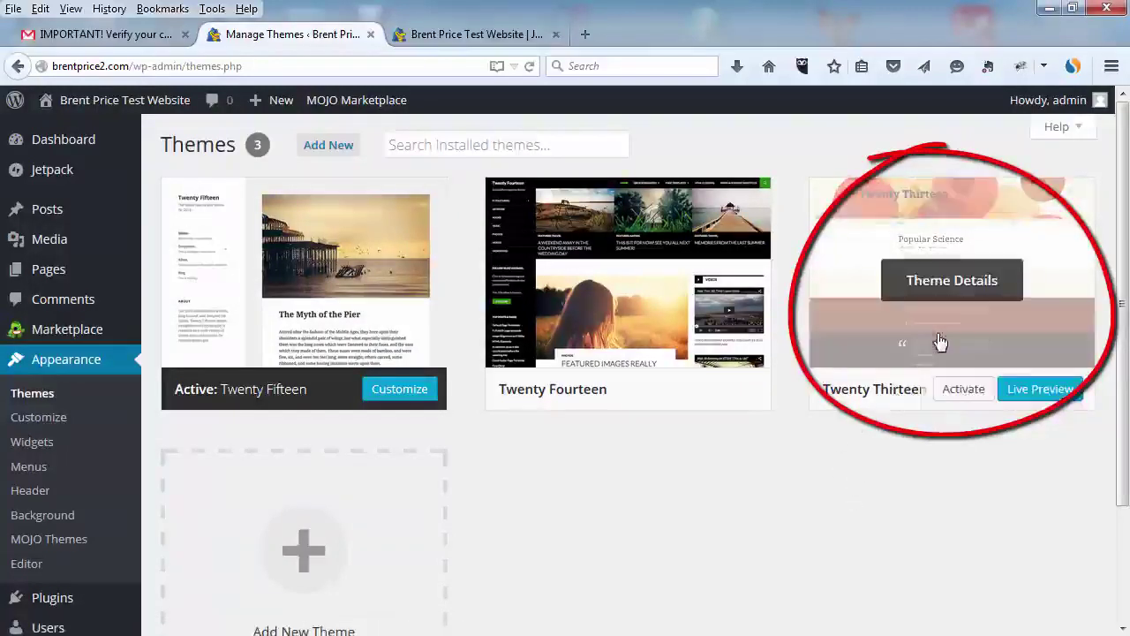
left_click(963, 390)
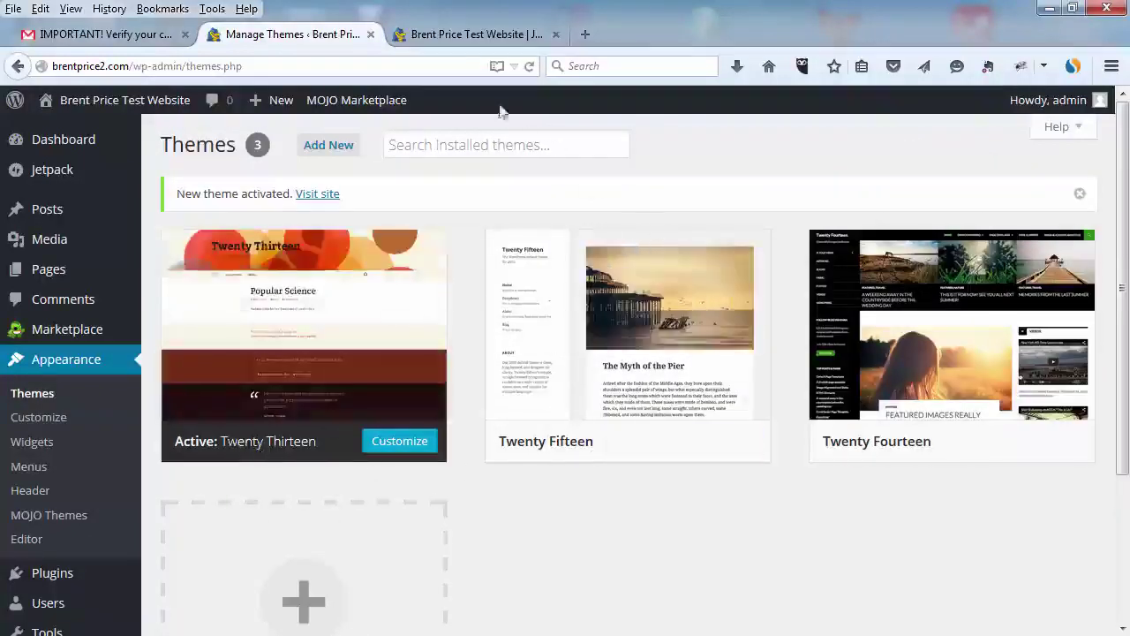
Reload the live site and look over its home page from the header to the footer
left_click(450, 34)
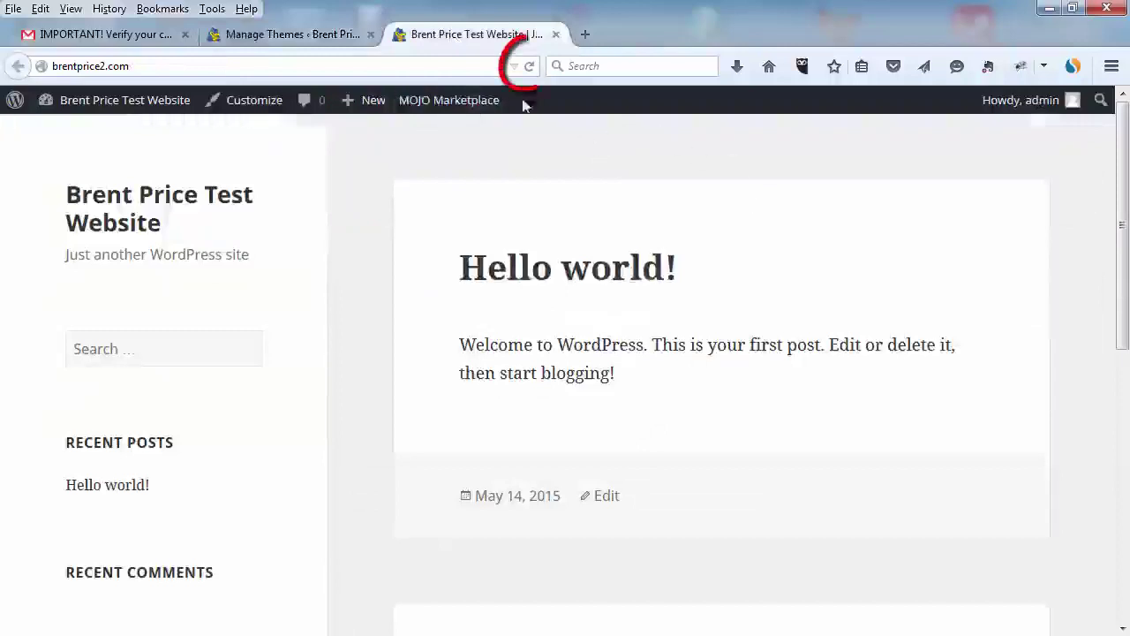
left_click(530, 67)
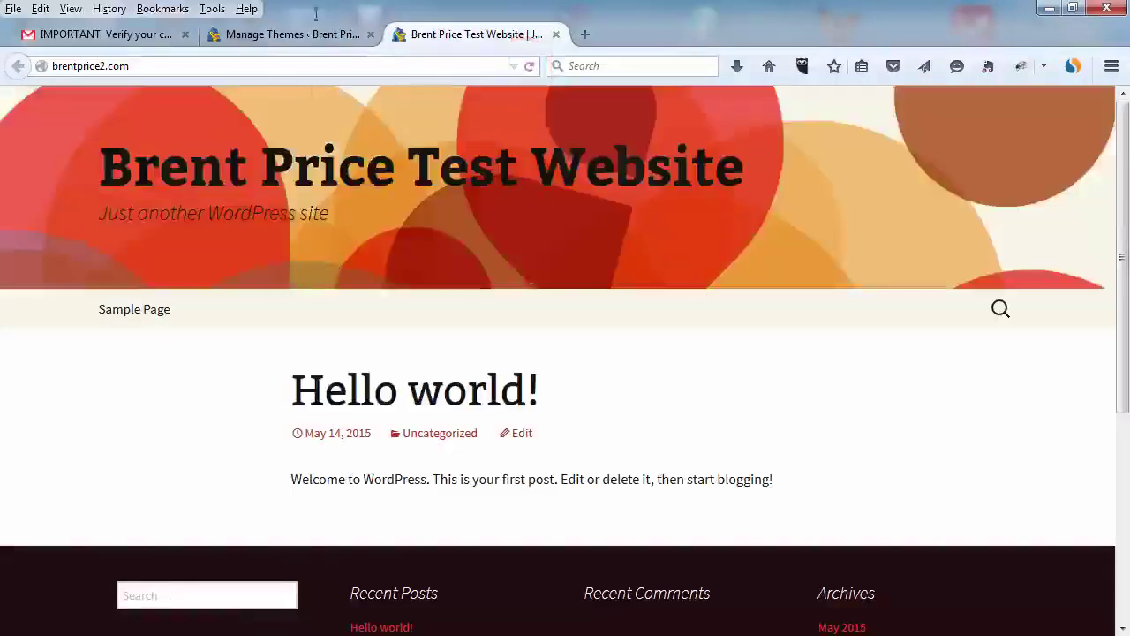
left_click(291, 35)
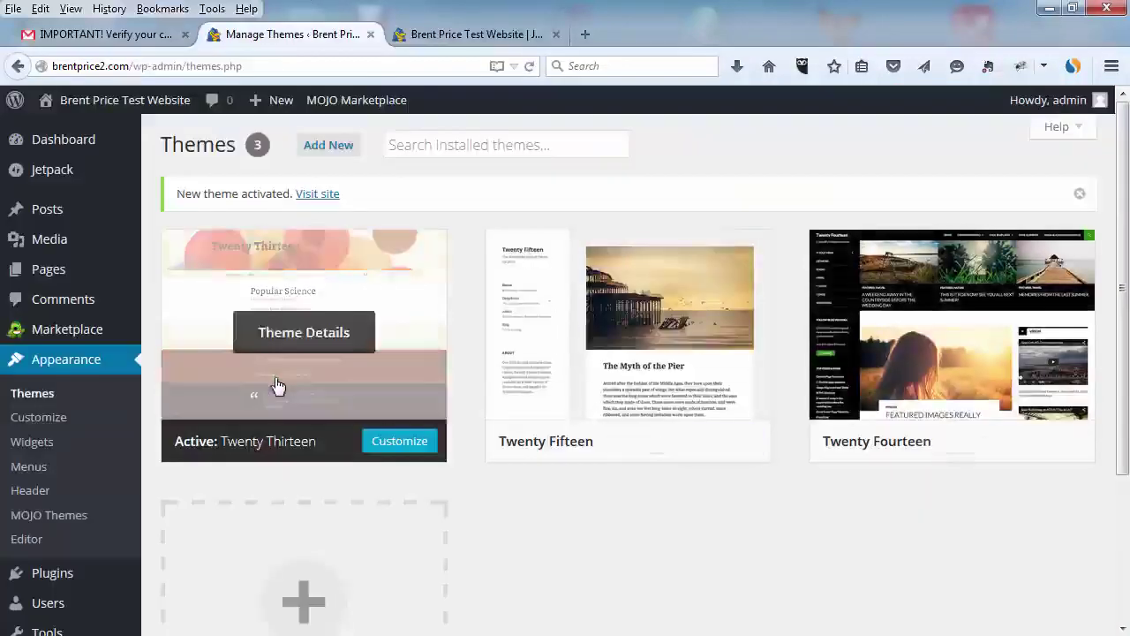
left_click(474, 33)
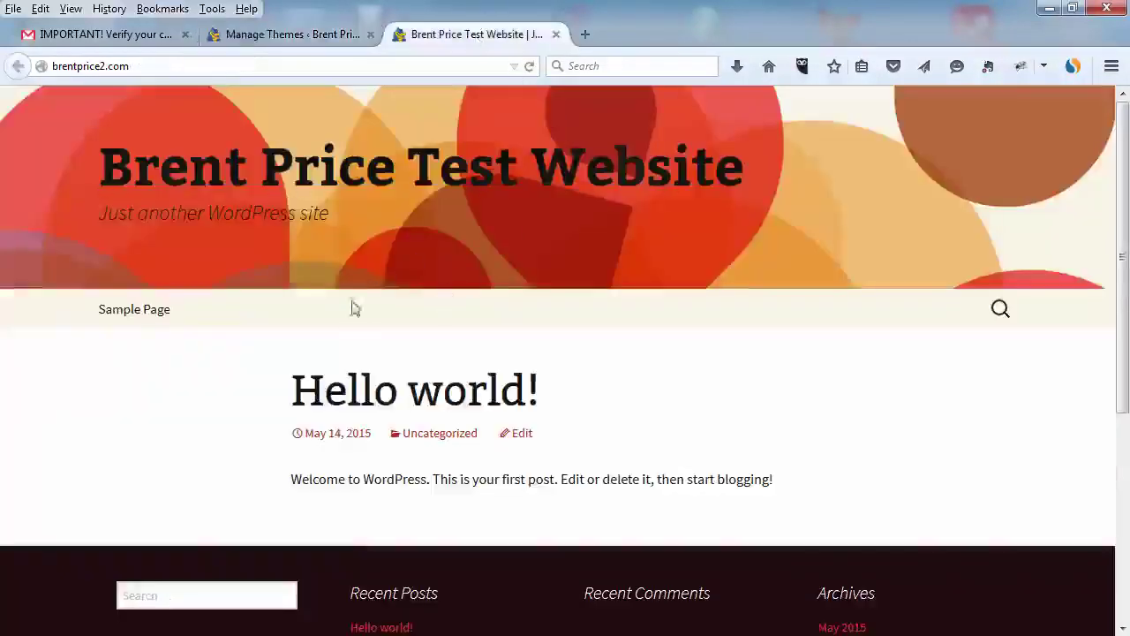
scroll(386, 361, "down", 4)
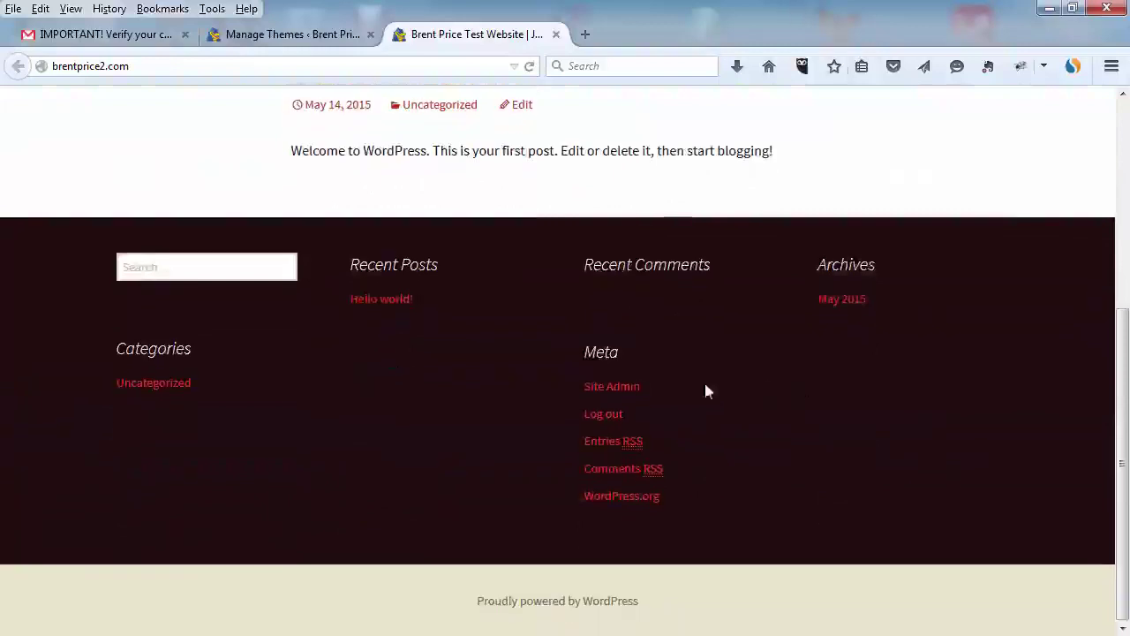
scroll(594, 414, "up", 4)
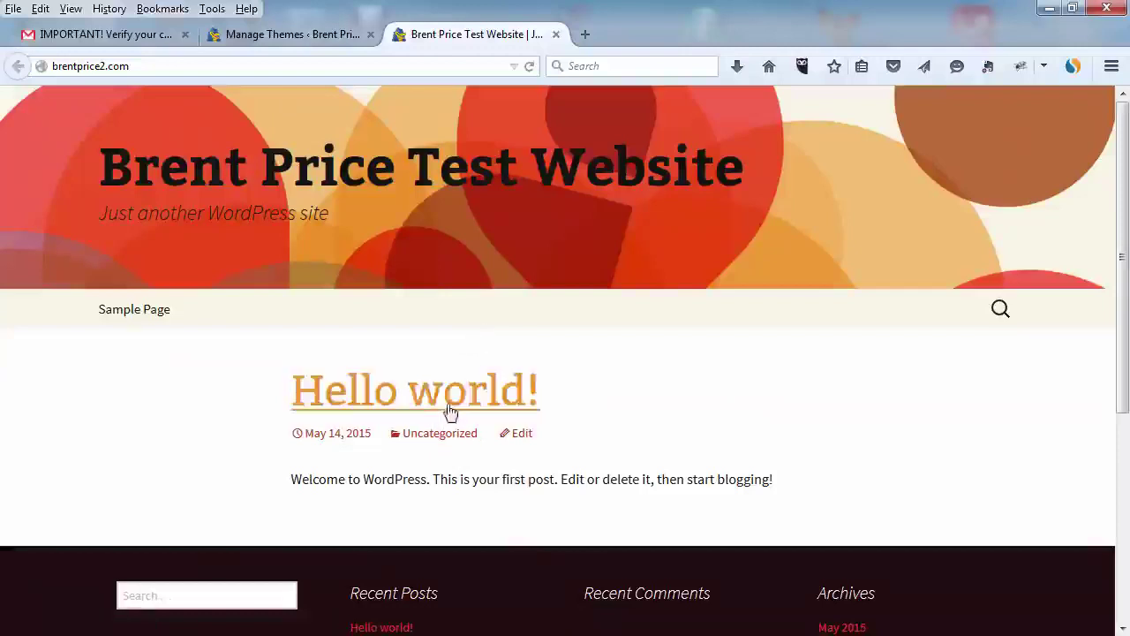
Open the Sample Page on the live site and look through its content down to the reply form
left_click(151, 317)
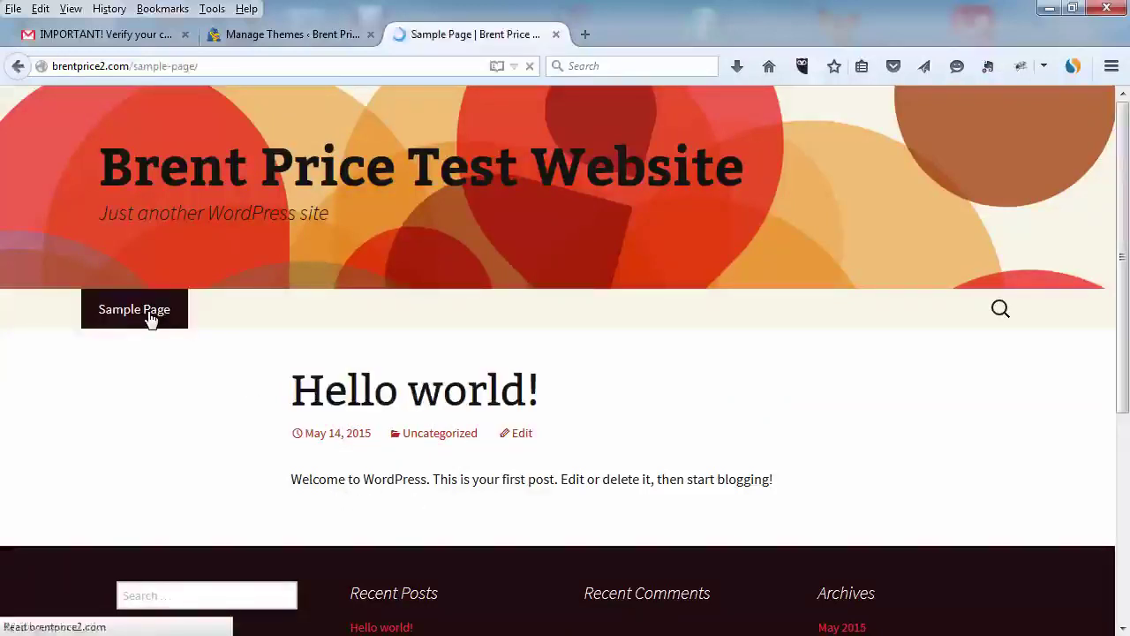
scroll(499, 379, "down", 7)
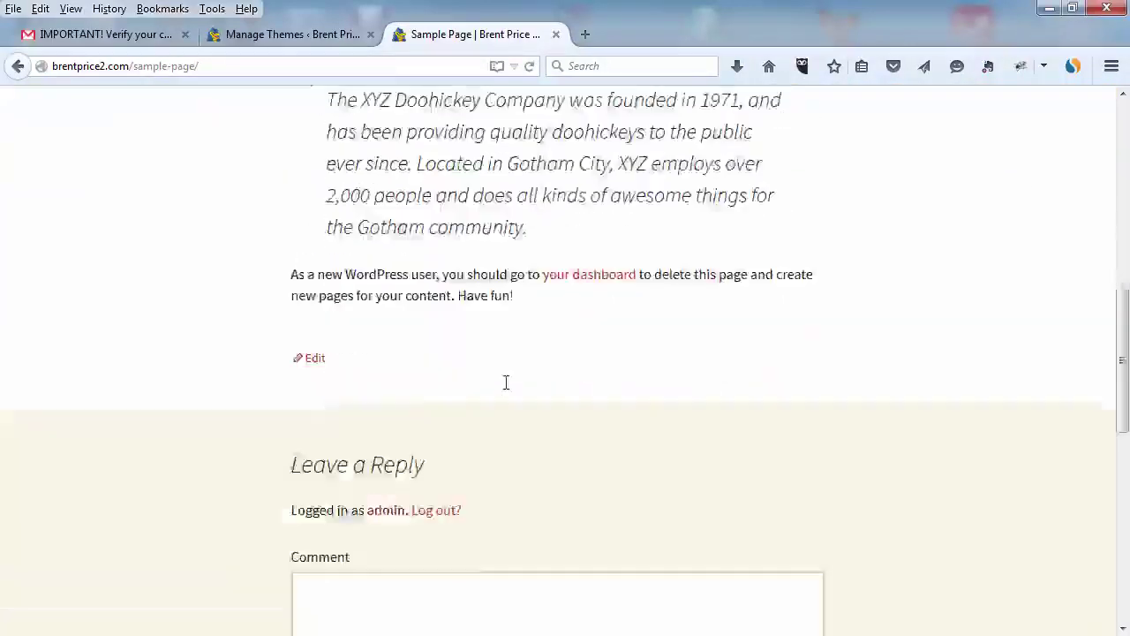
scroll(506, 381, "down", 3)
scroll(504, 388, "up", 10)
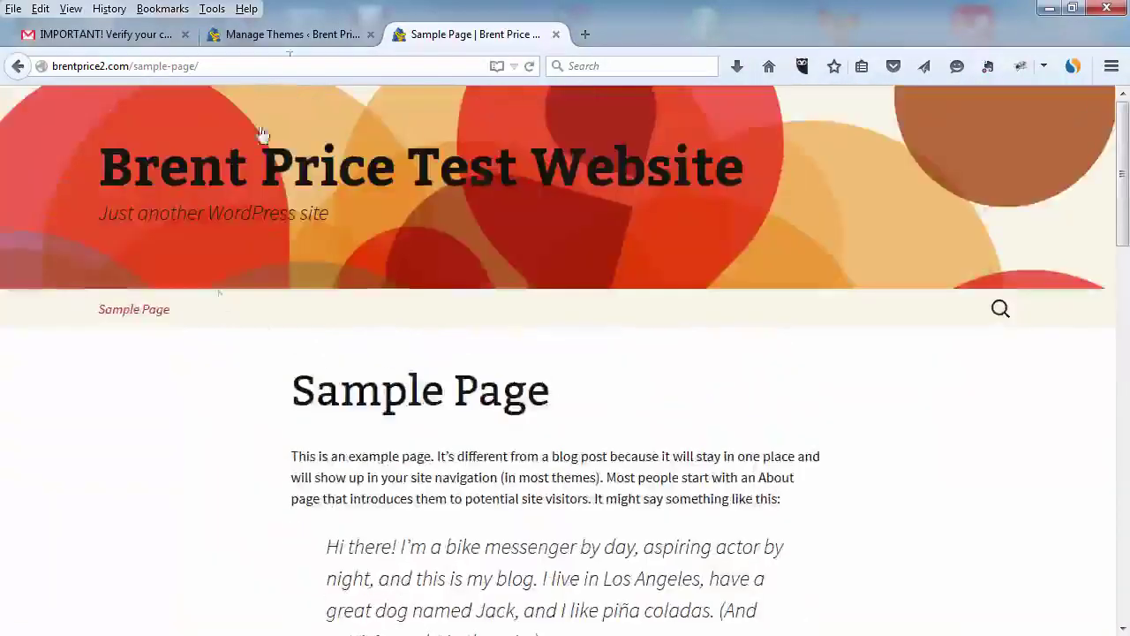
Open the list of all pages in the admin area and compare it with the live site's navigation
left_click(284, 35)
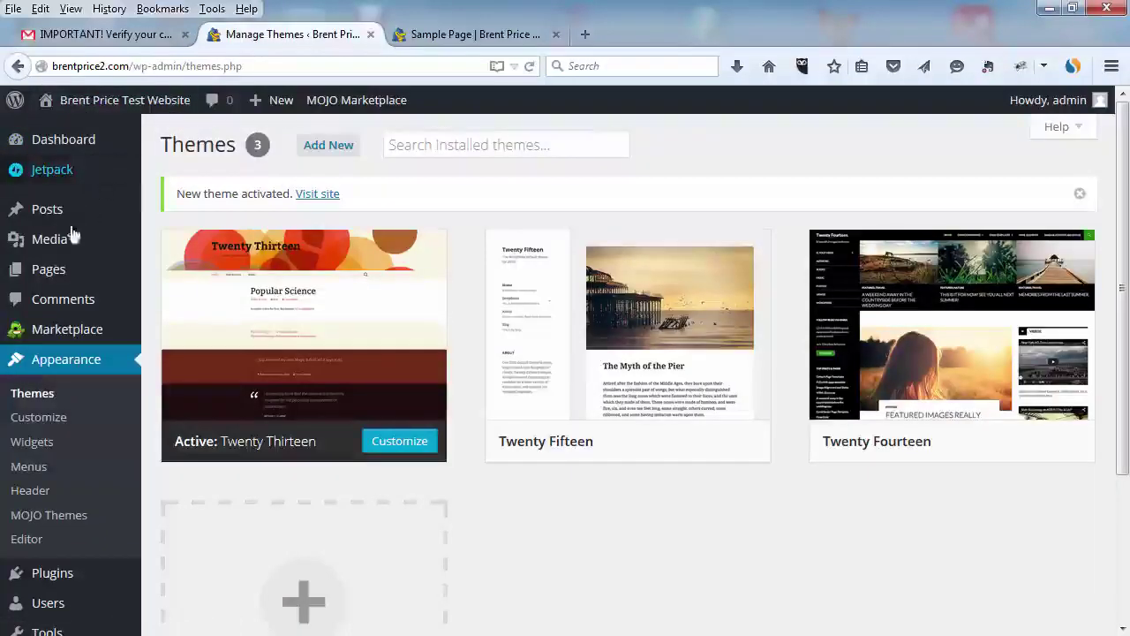
left_click(55, 278)
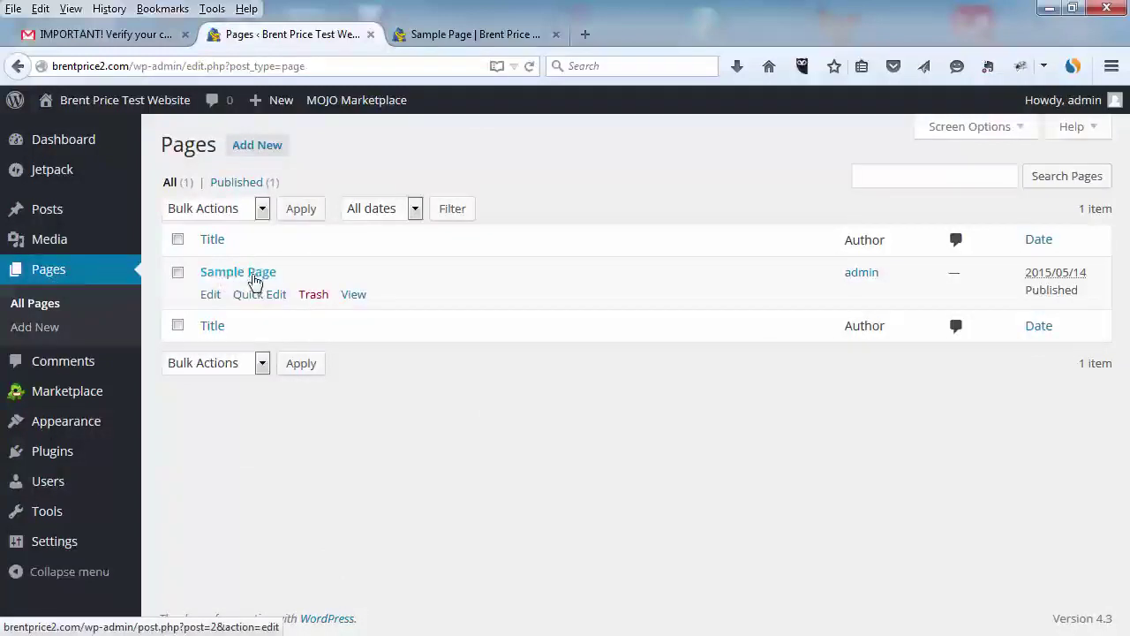
left_click(465, 37)
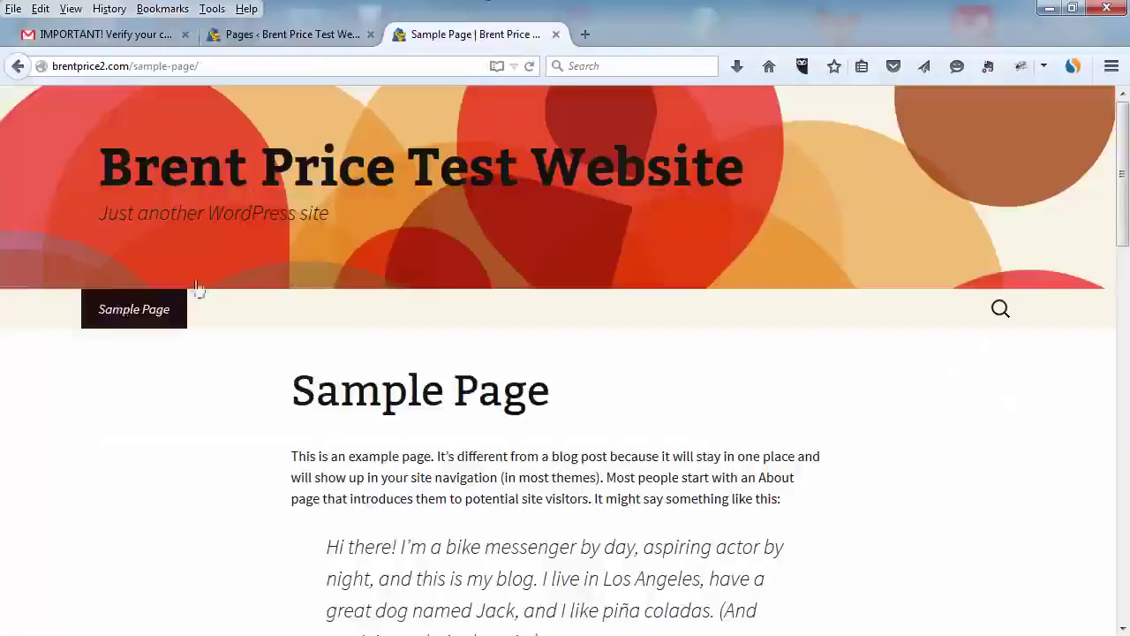
Create and publish a page titled "About Me" with the paragraphs "This is the about me page ...." and "I hope you like it"
left_click(292, 34)
left_click(253, 151)
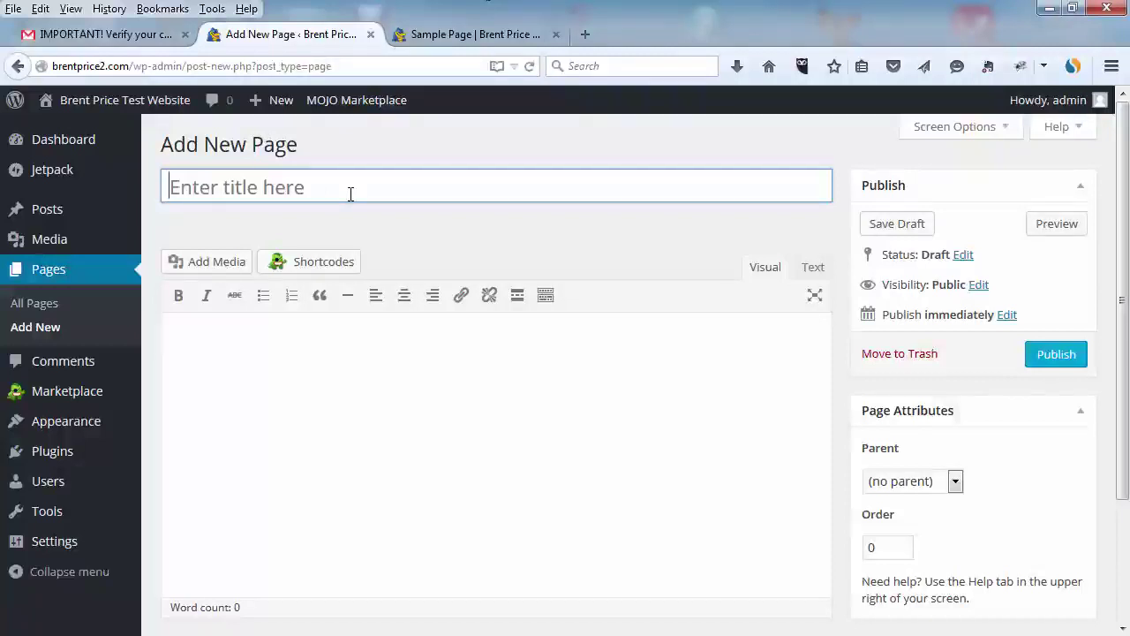
left_click(350, 193)
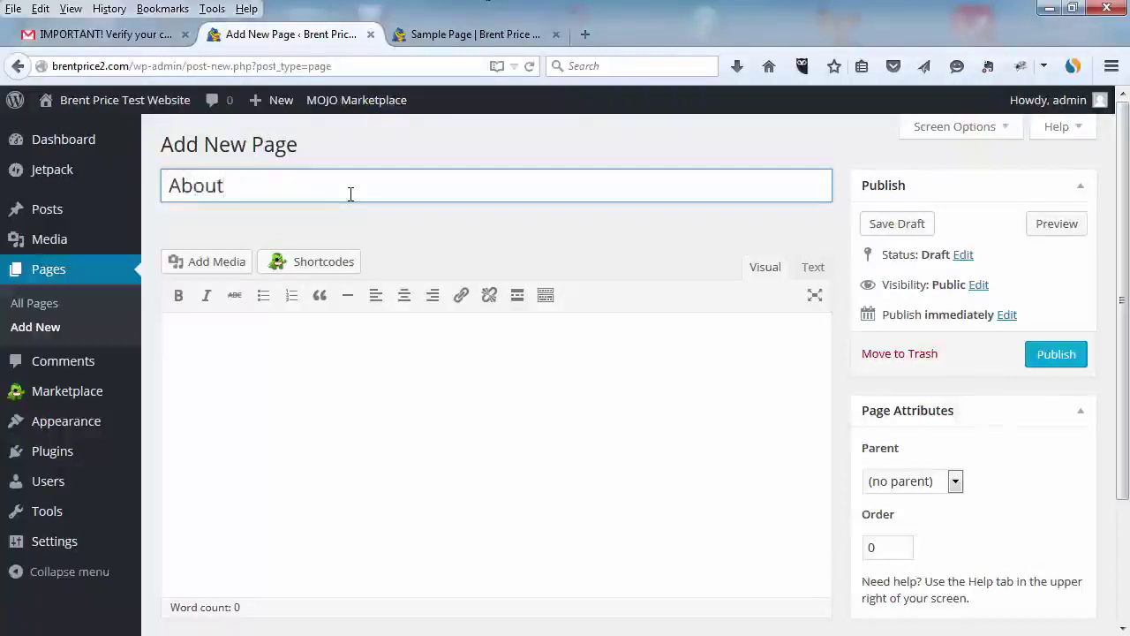
left_click(195, 322)
scroll(422, 366, "down", 3)
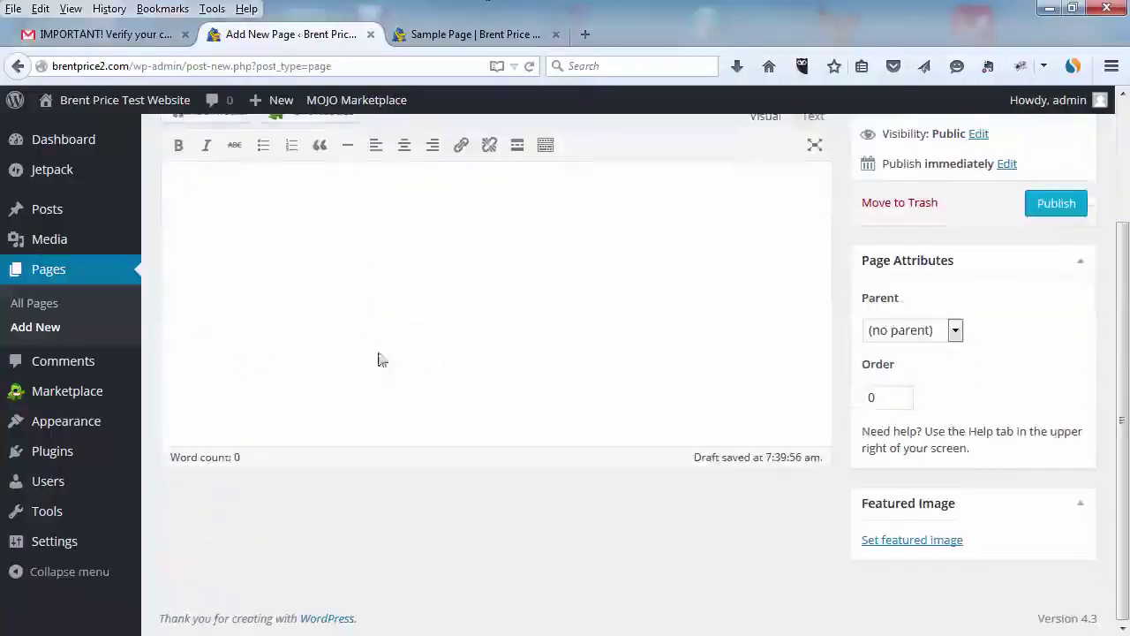
scroll(382, 359, "up", 3)
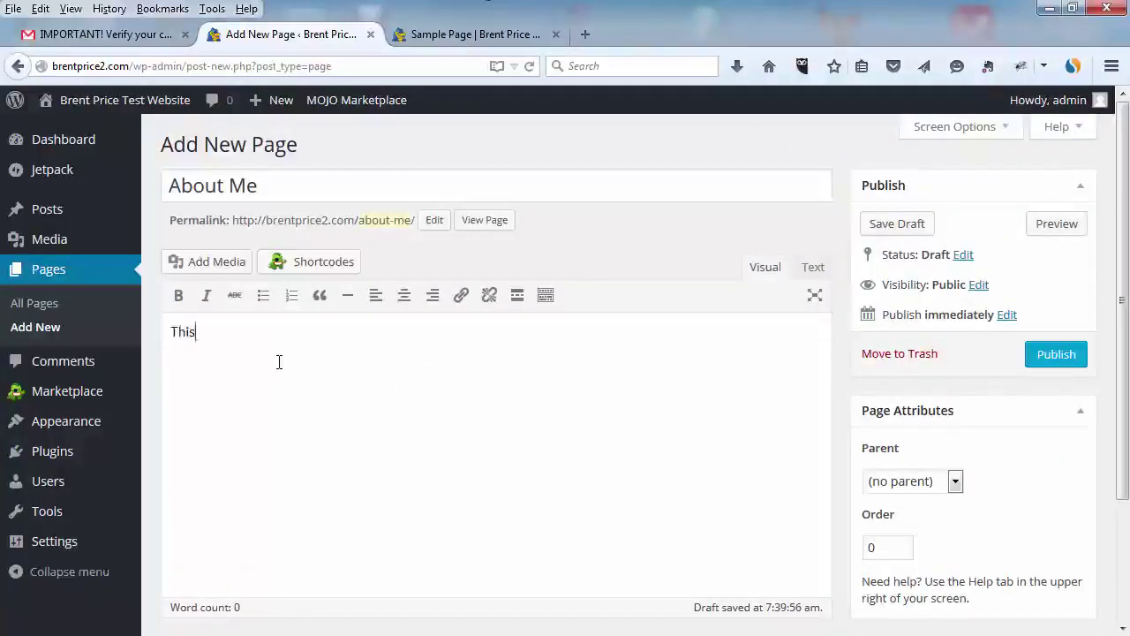
type("This is the about me page ....")
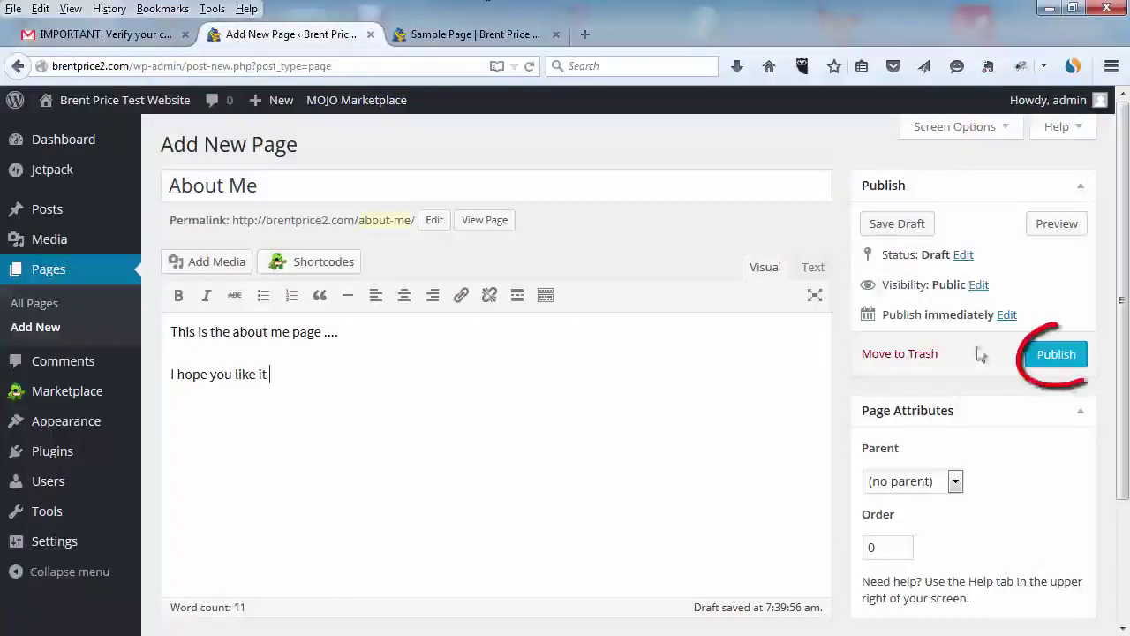
left_click(1054, 357)
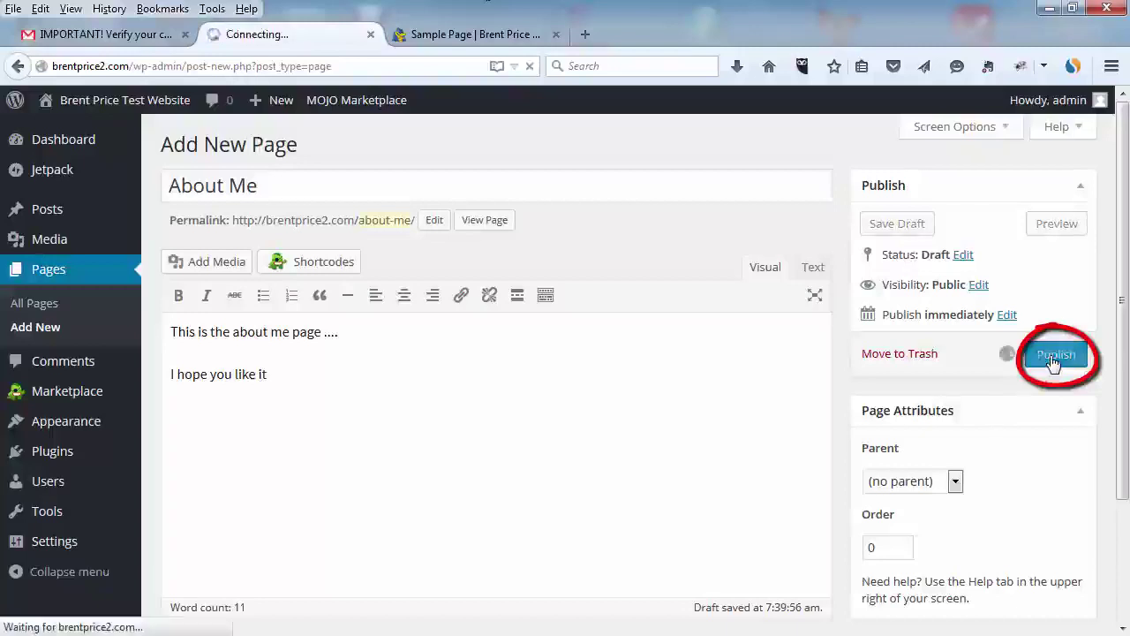
Reload the live site and open the About Me page from its navigation
left_click(475, 33)
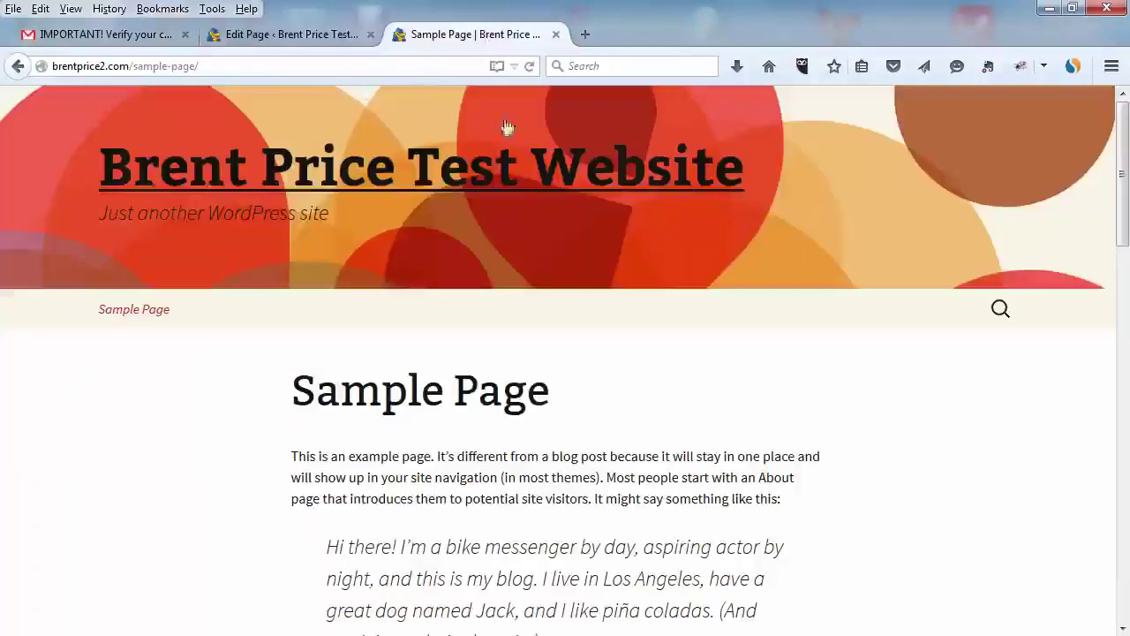
left_click(529, 66)
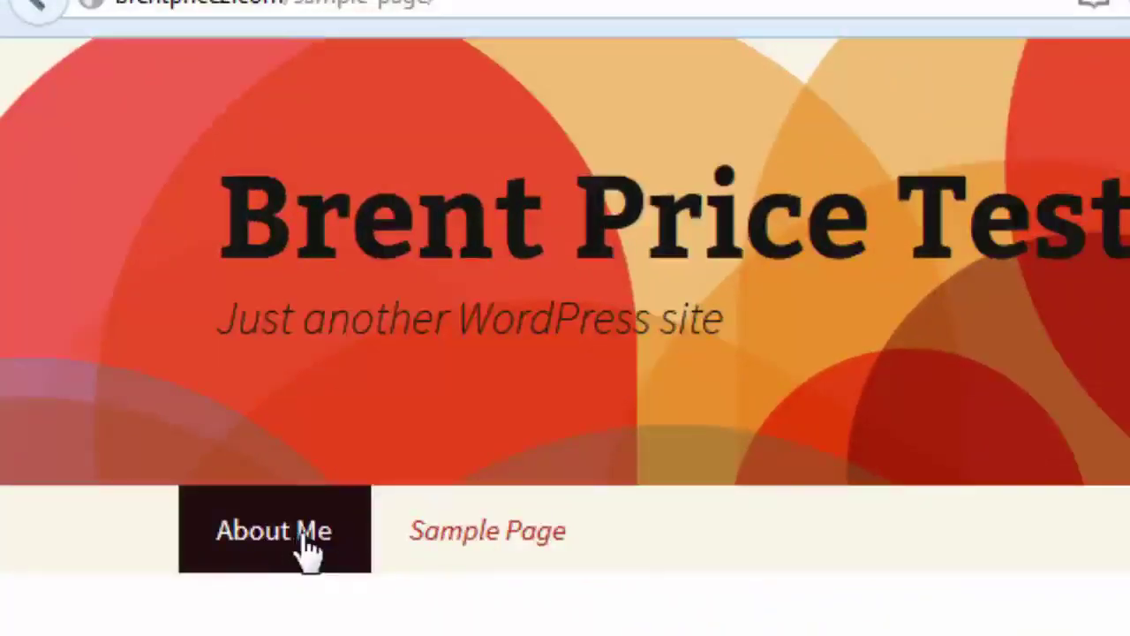
left_click(304, 543)
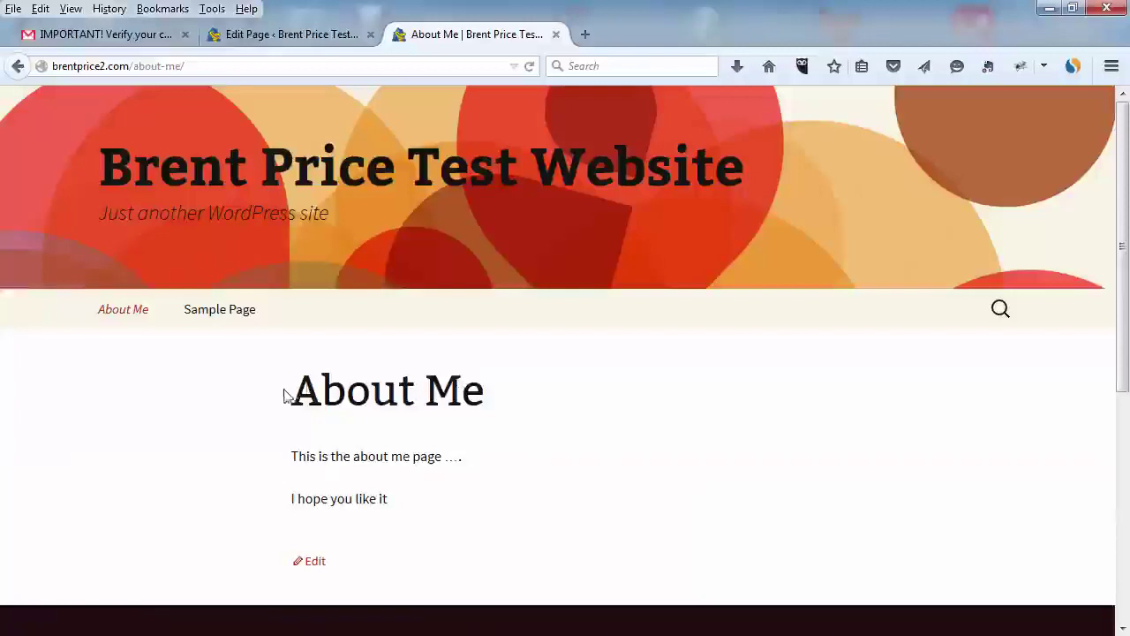
Compare the About Me text in the page editor with how it appears on the live site
left_click(303, 33)
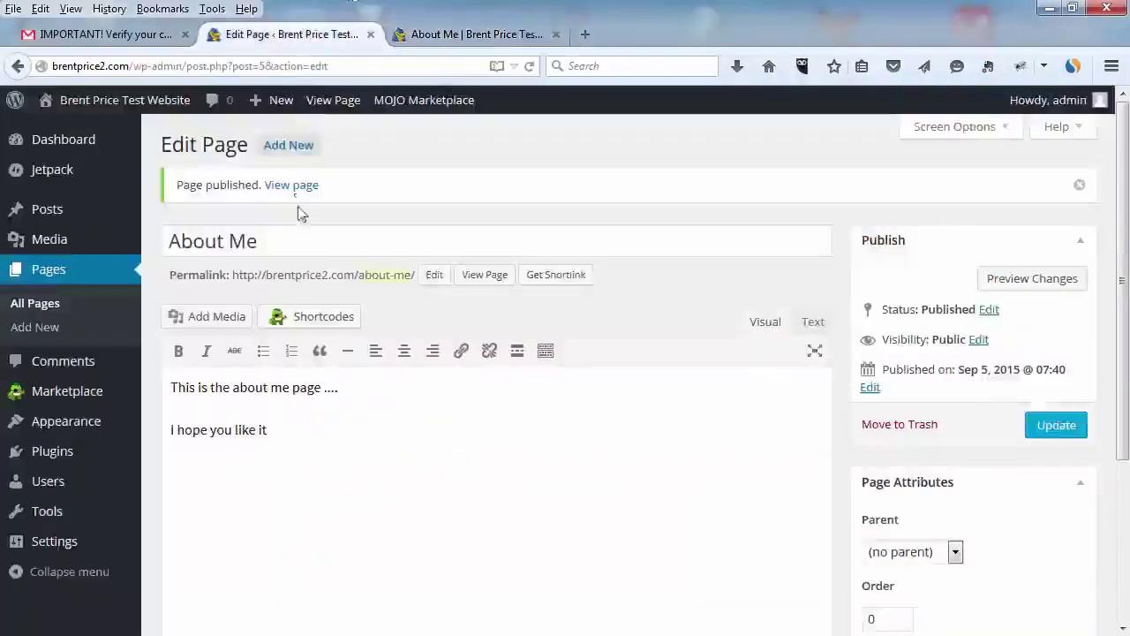
left_click(477, 33)
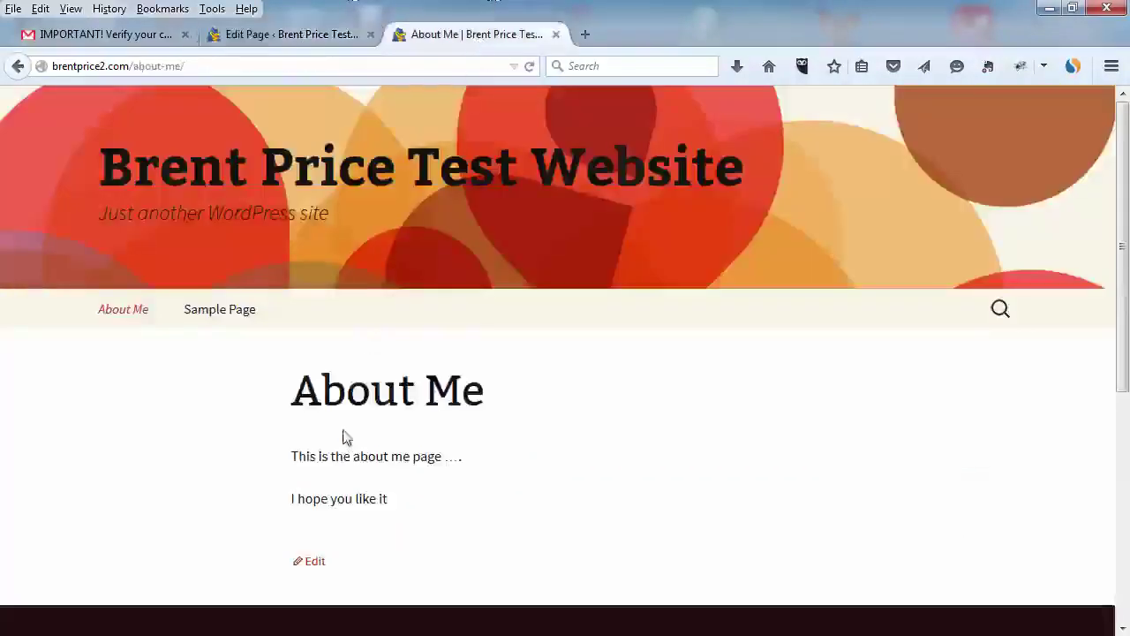
left_click_drag(294, 459, 462, 457)
left_click_drag(352, 498, 313, 499)
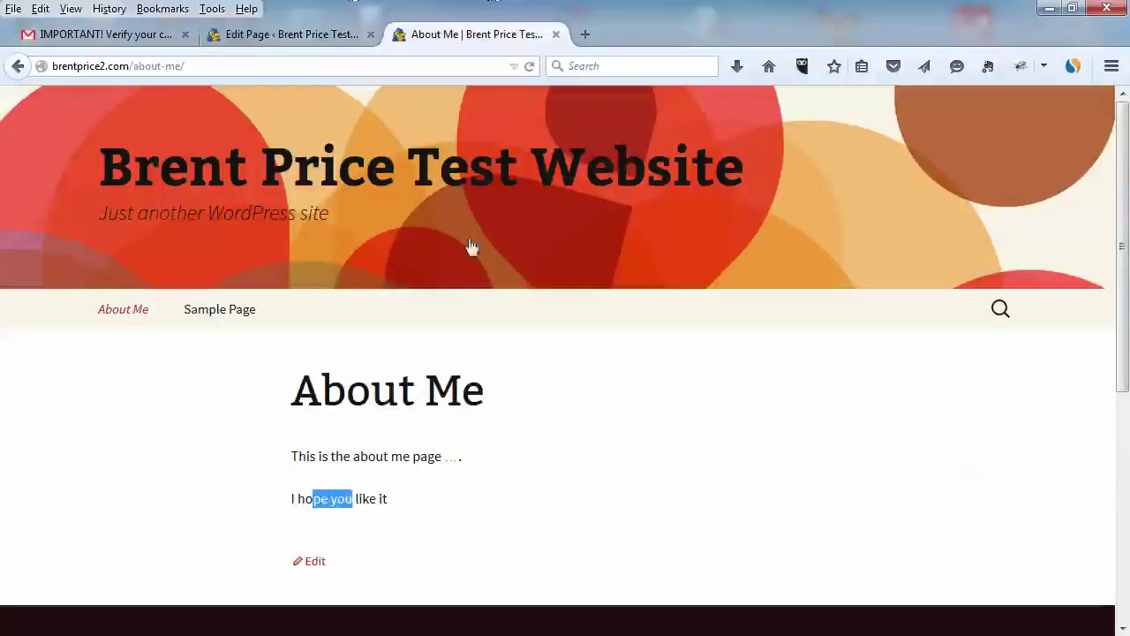
left_click(291, 34)
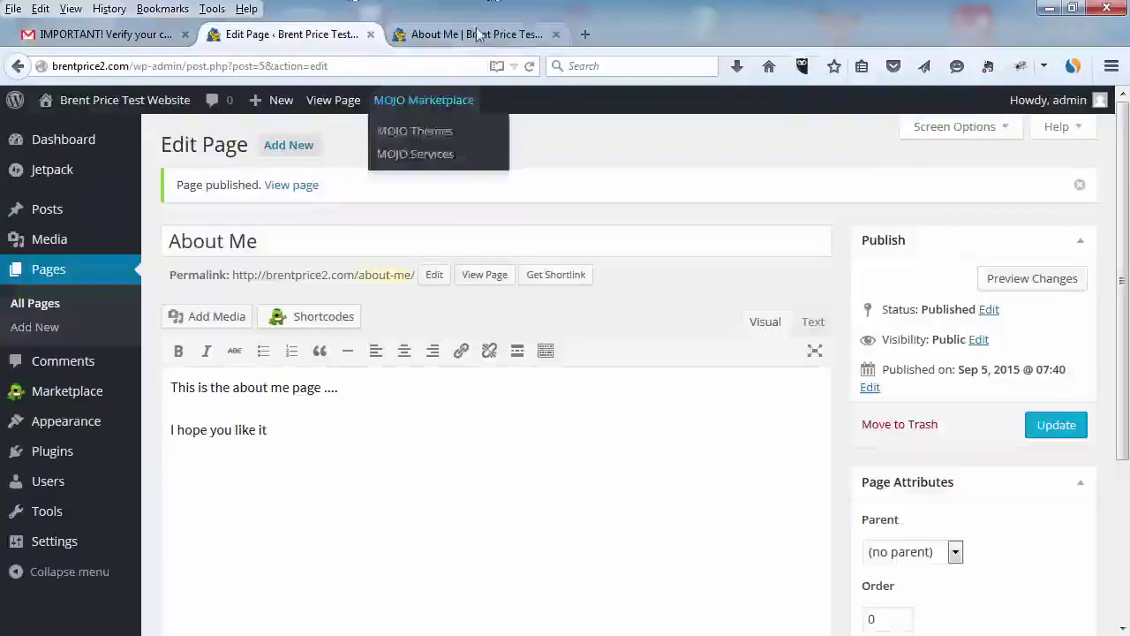
left_click(476, 33)
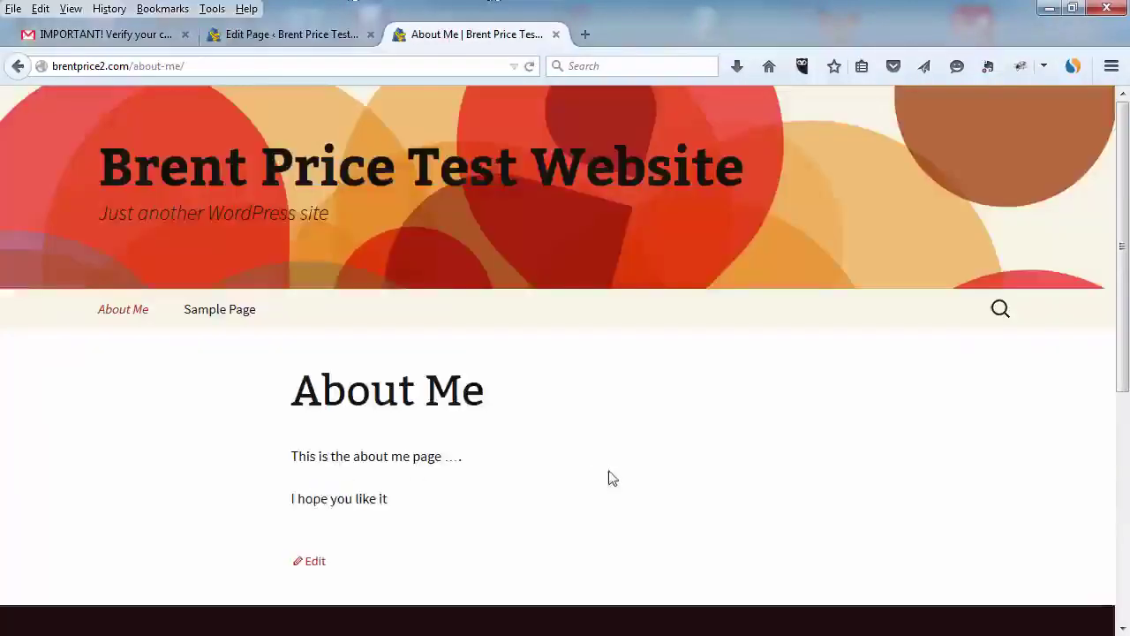
scroll(600, 467, "down", 3)
scroll(580, 454, "up", 3)
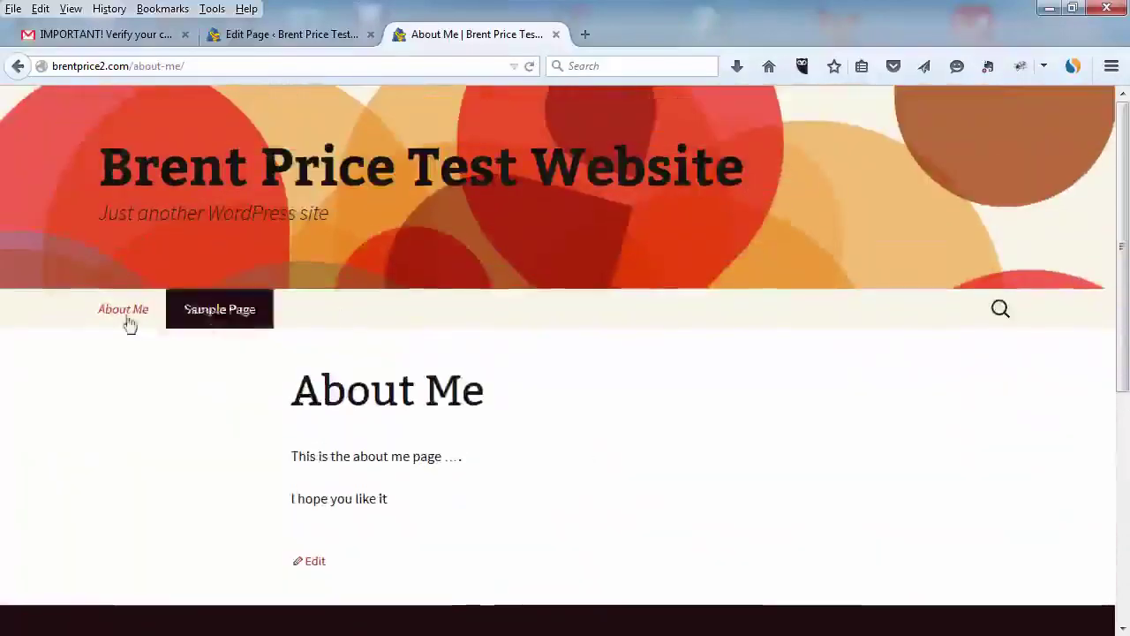
Open the live site's home page and compare its blog posts with the list of all posts in the admin area
left_click(347, 179)
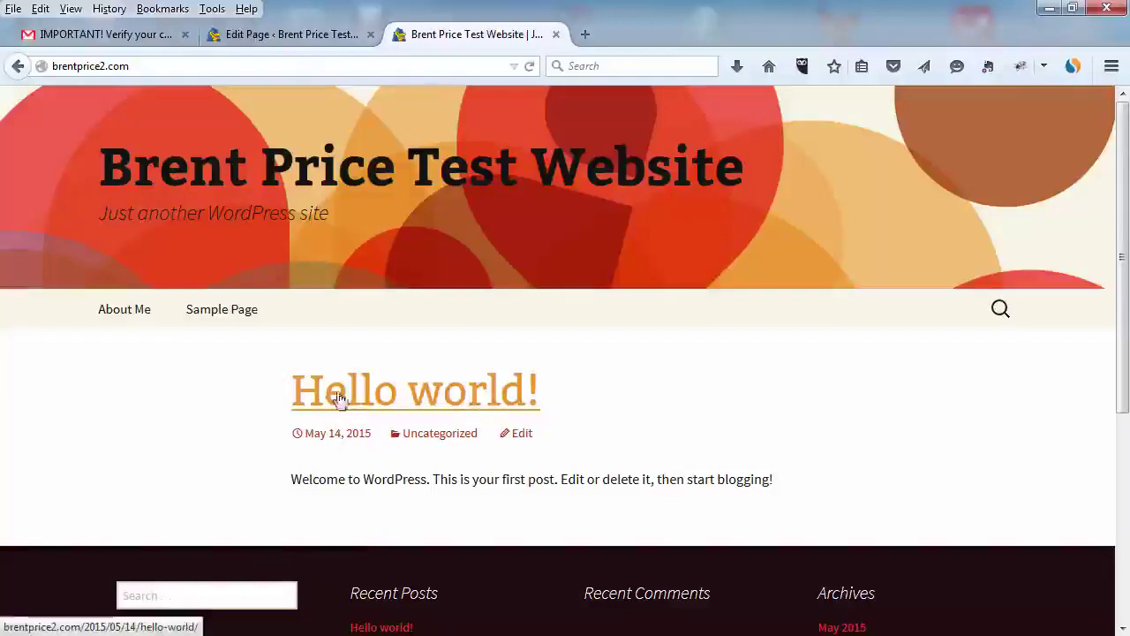
left_click(287, 35)
mouse_move(55, 218)
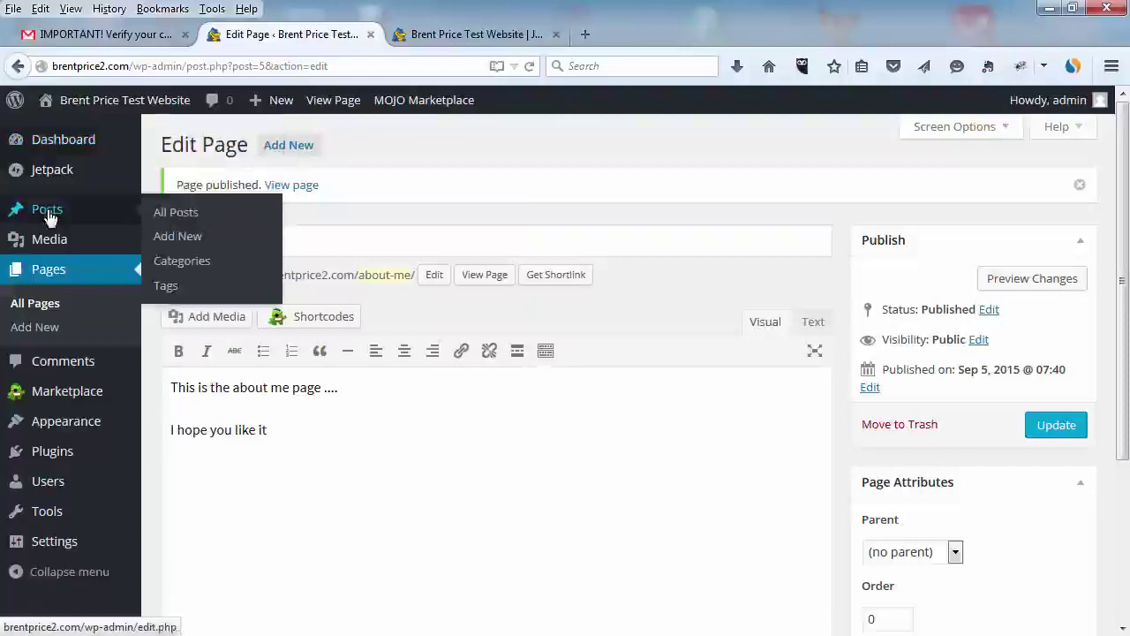
left_click(48, 211)
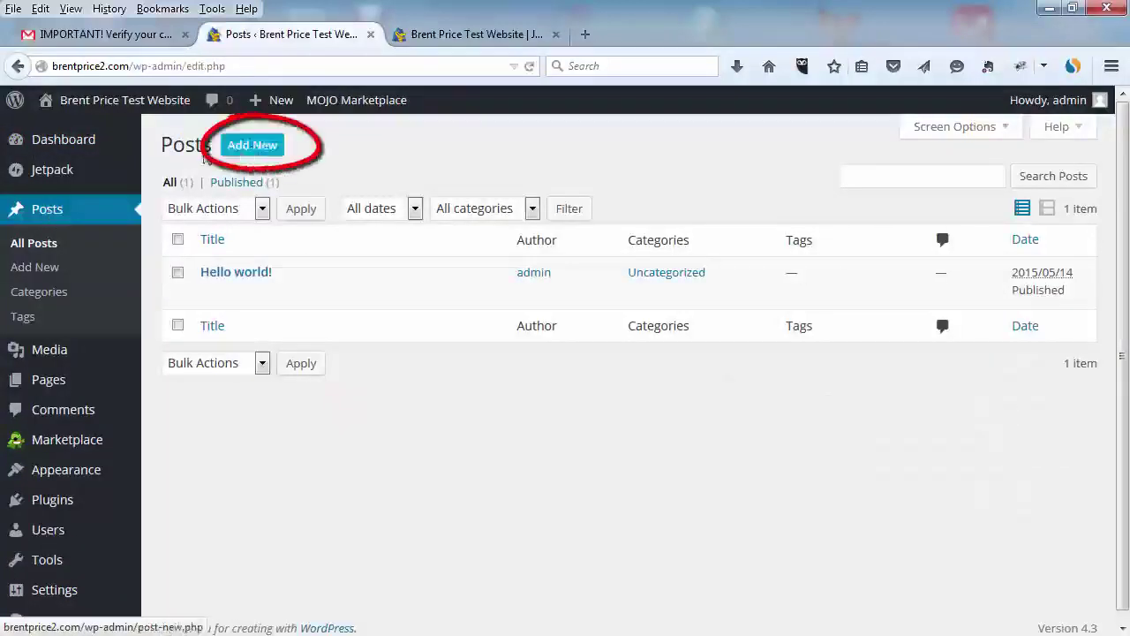
mouse_move(252, 277)
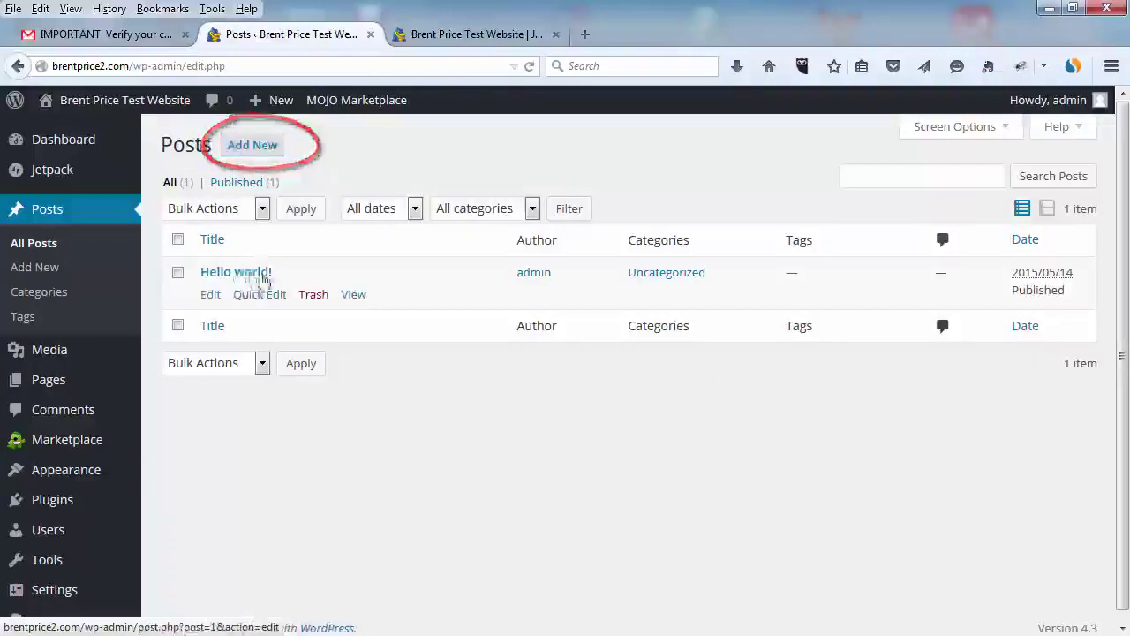
left_click(437, 35)
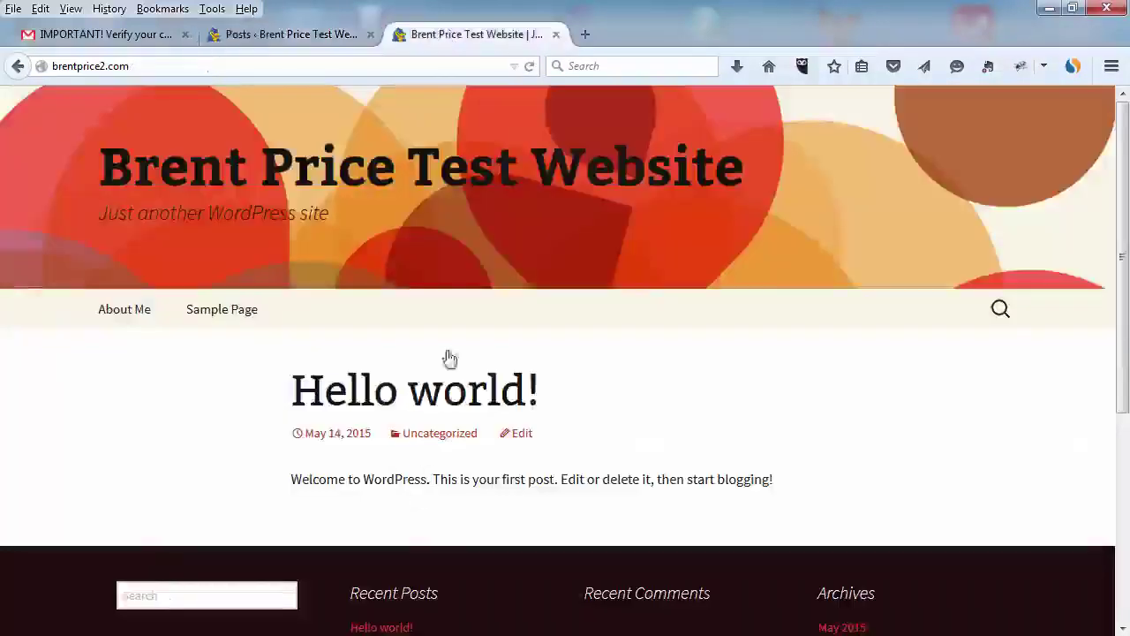
left_click(311, 37)
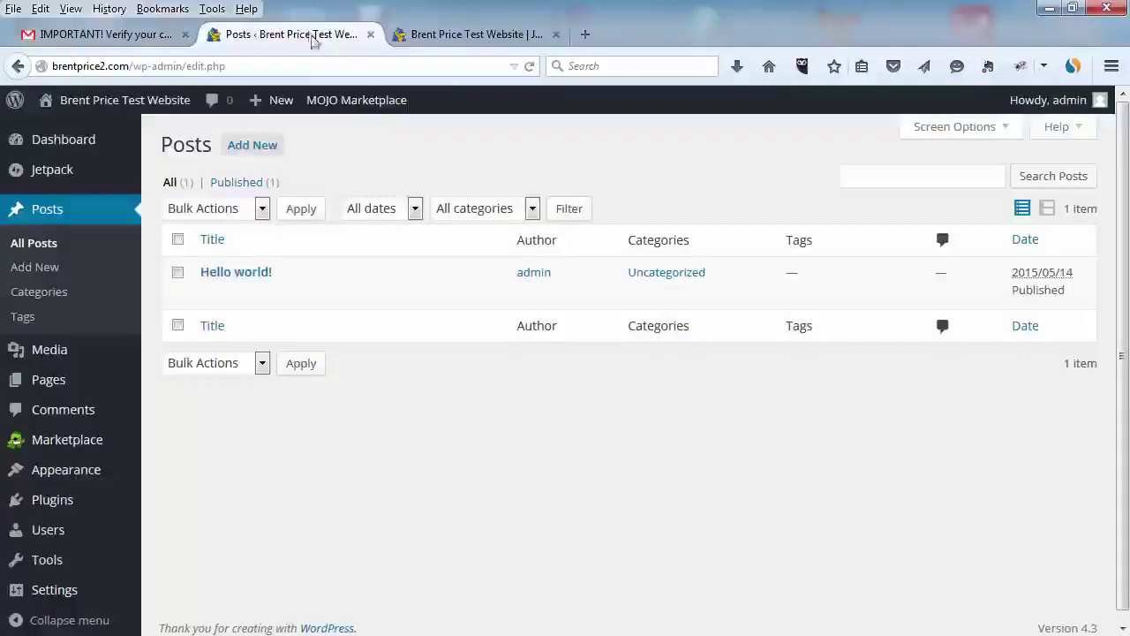
Add a new post titled with the site owner's first name in possessive form followed by "First Blog Post"
left_click(264, 150)
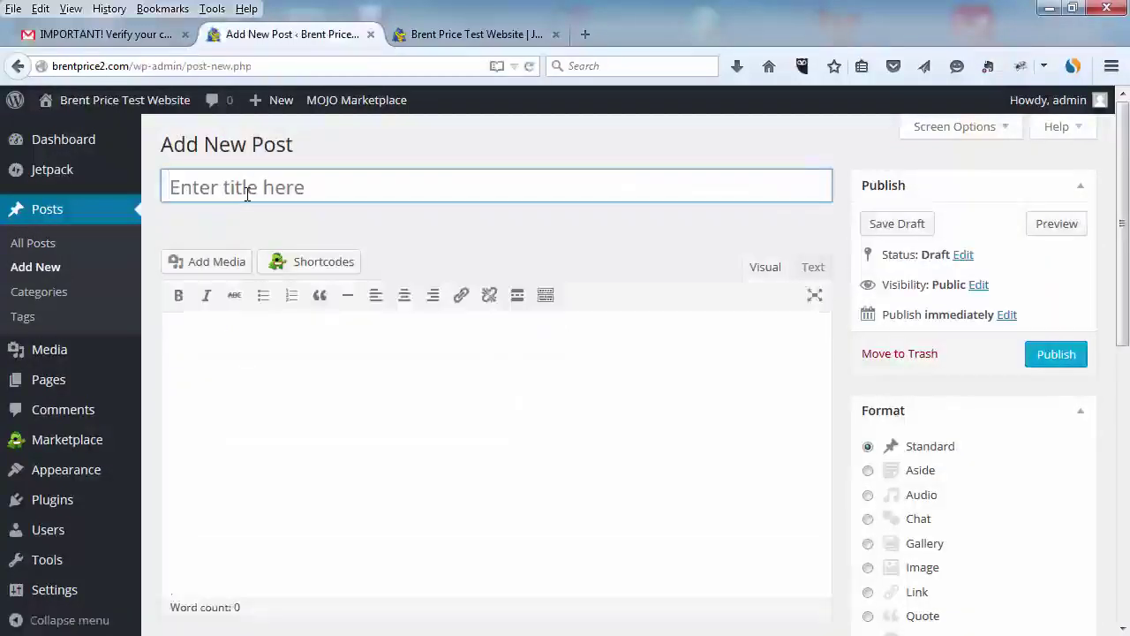
type("Brent's First")
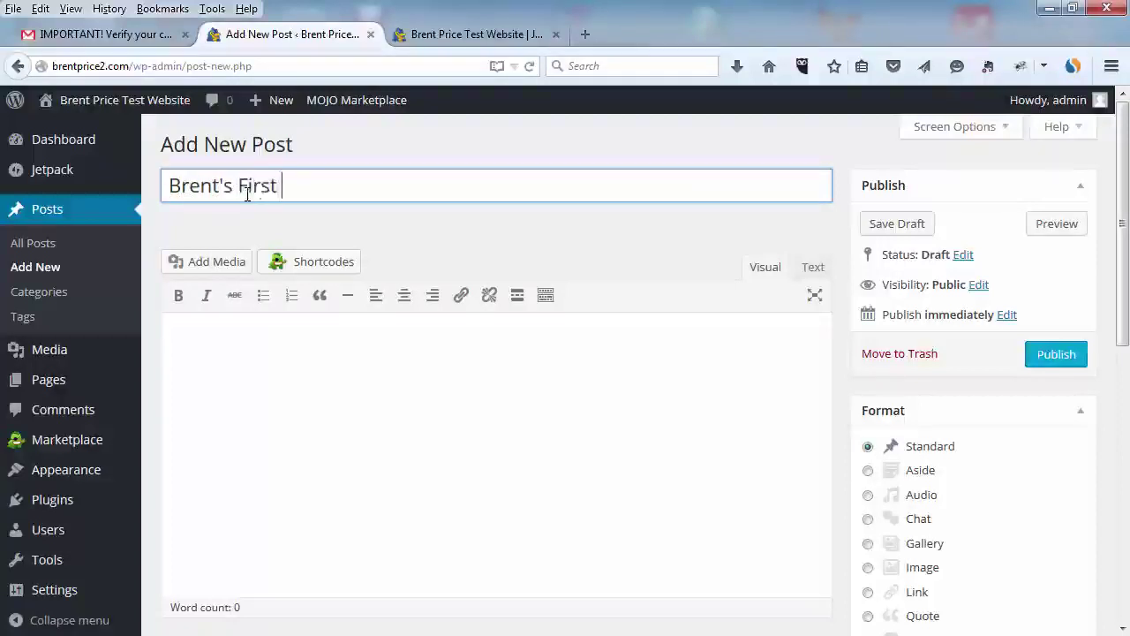
type("Blog Post")
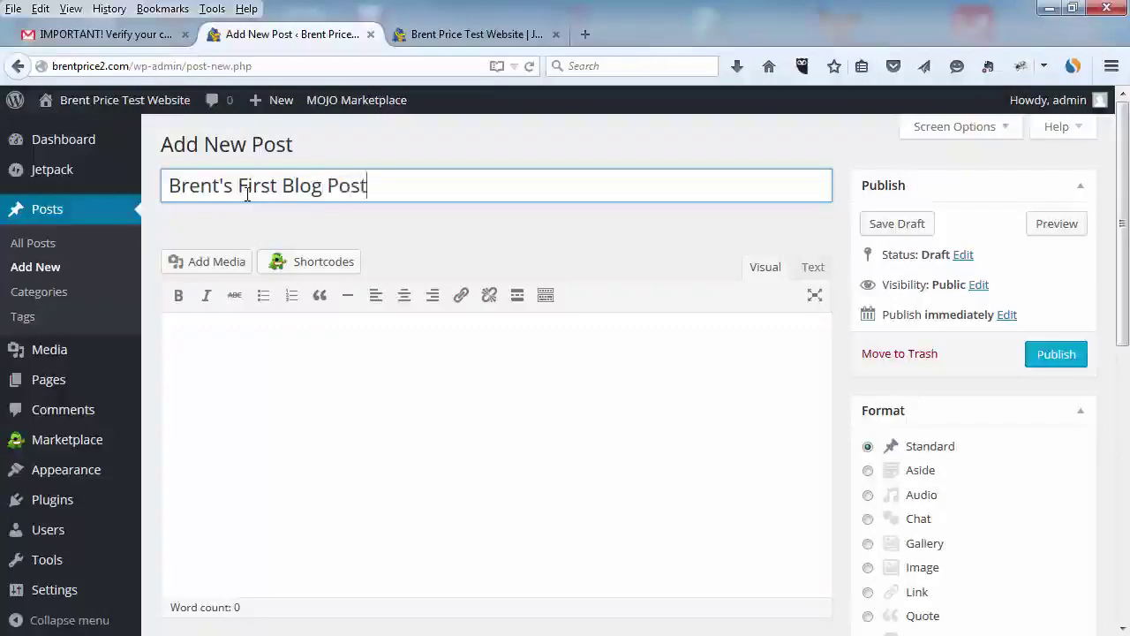
Write "This is my first blog post ... I hope you like it." as the post's body and publish the post
left_click(200, 330)
type("Th")
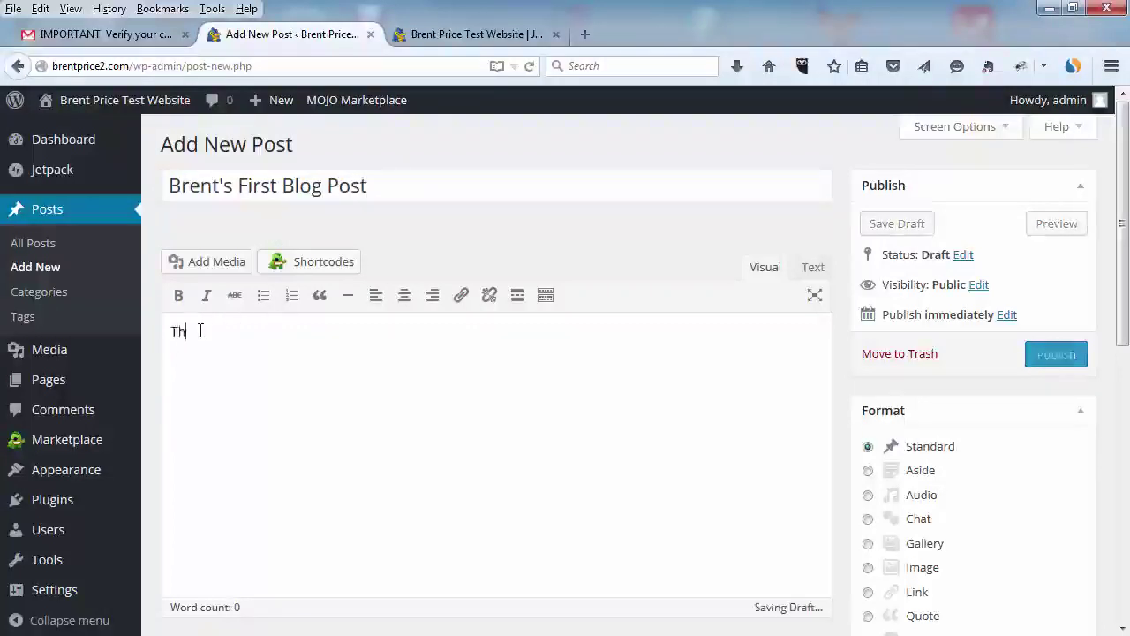
type("is is my f")
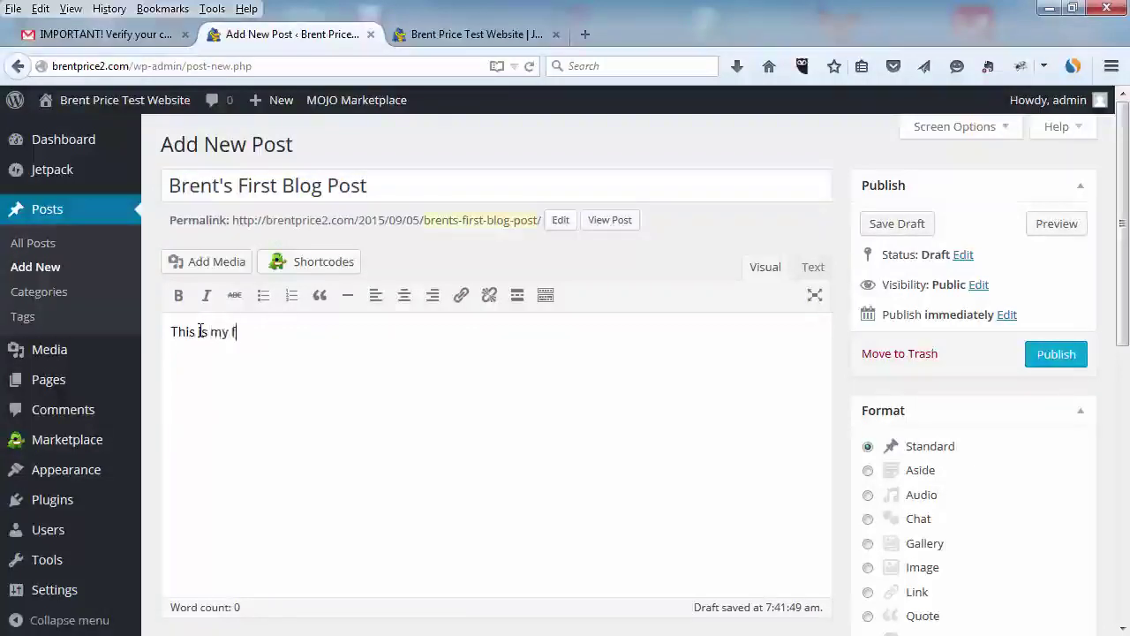
type("irst blog post ... I")
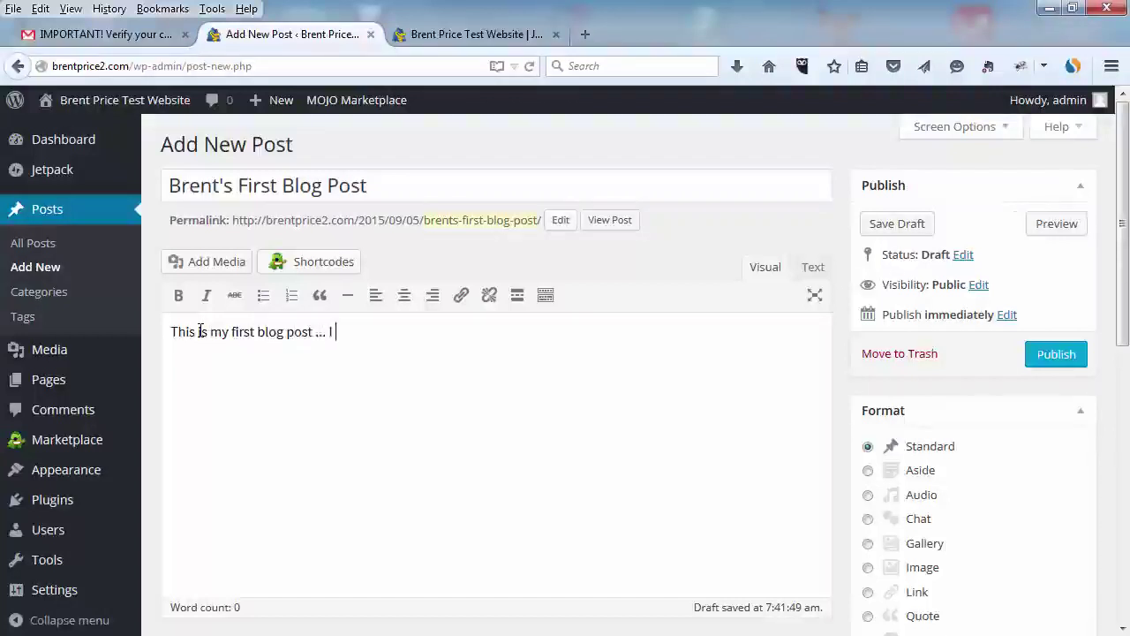
type(" hope you")
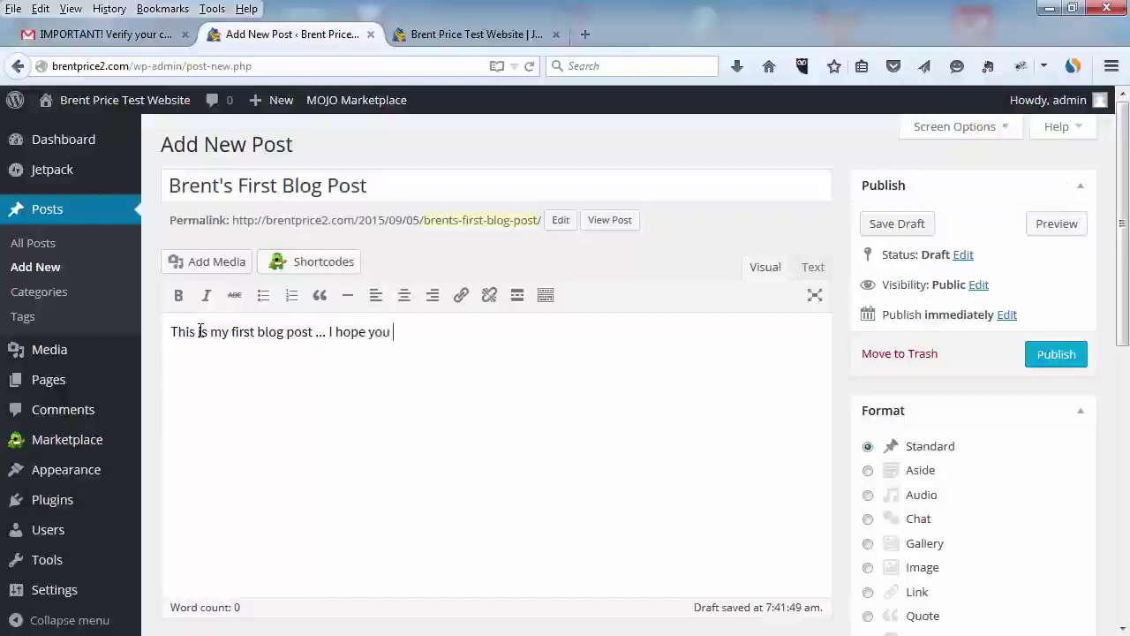
type(" like it.")
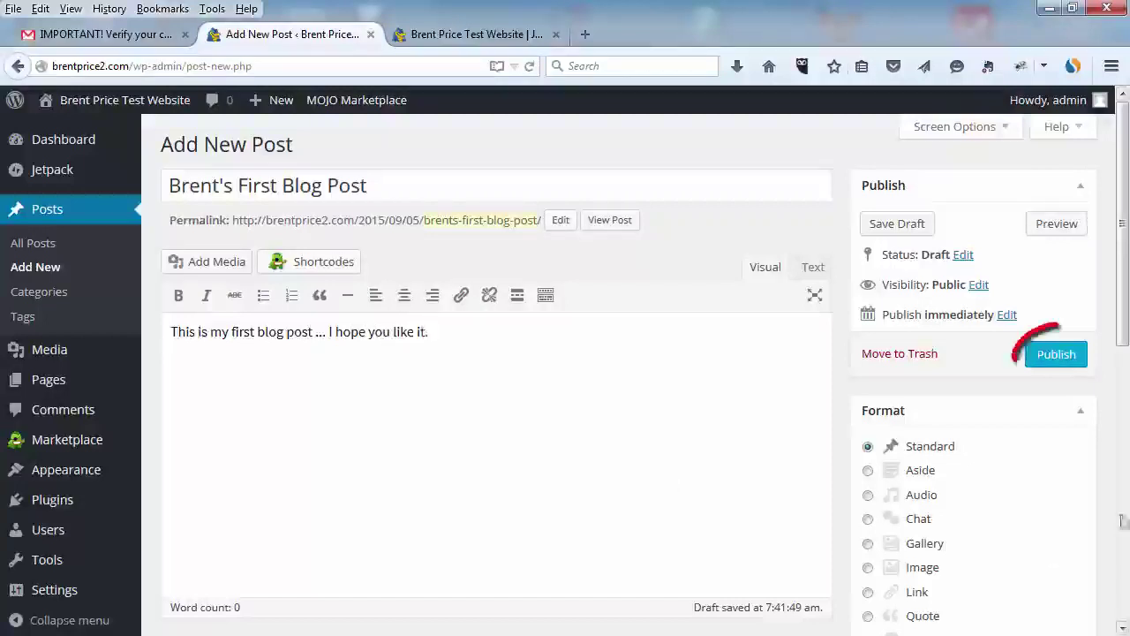
left_click(1056, 356)
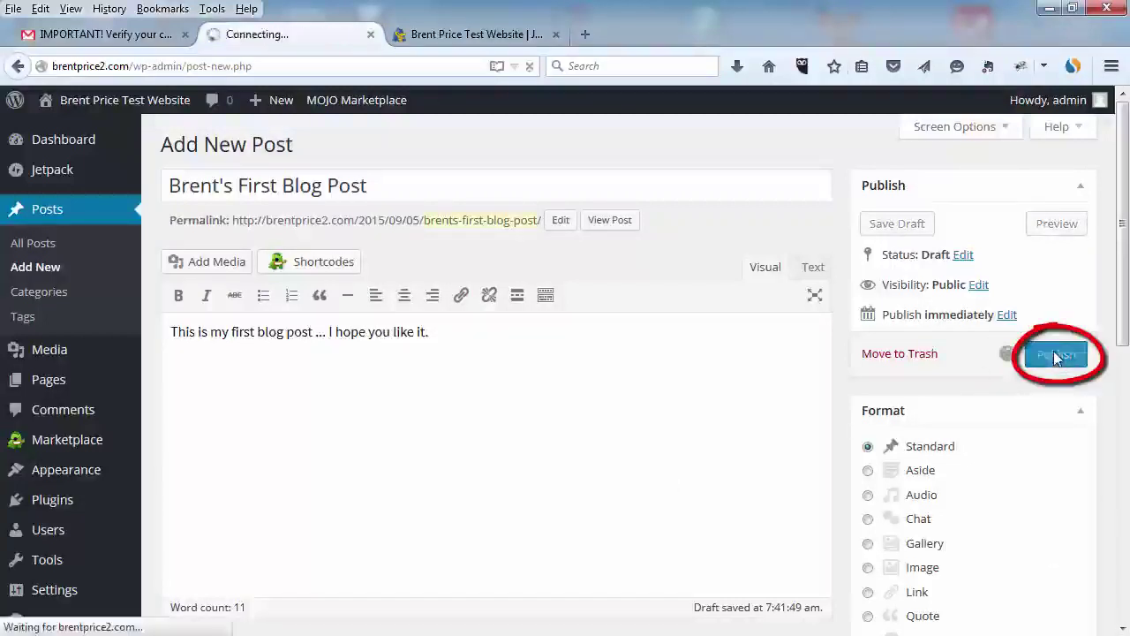
Refresh the live site's home page and examine how the new post appears alongside the "Hello world!" post
left_click(477, 34)
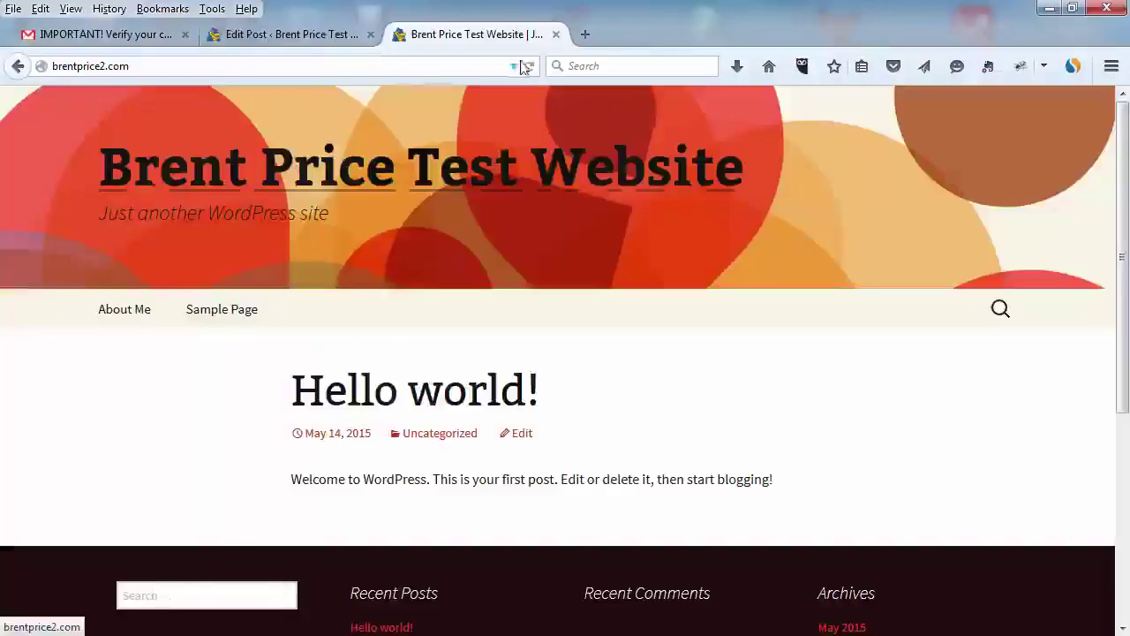
left_click(446, 170)
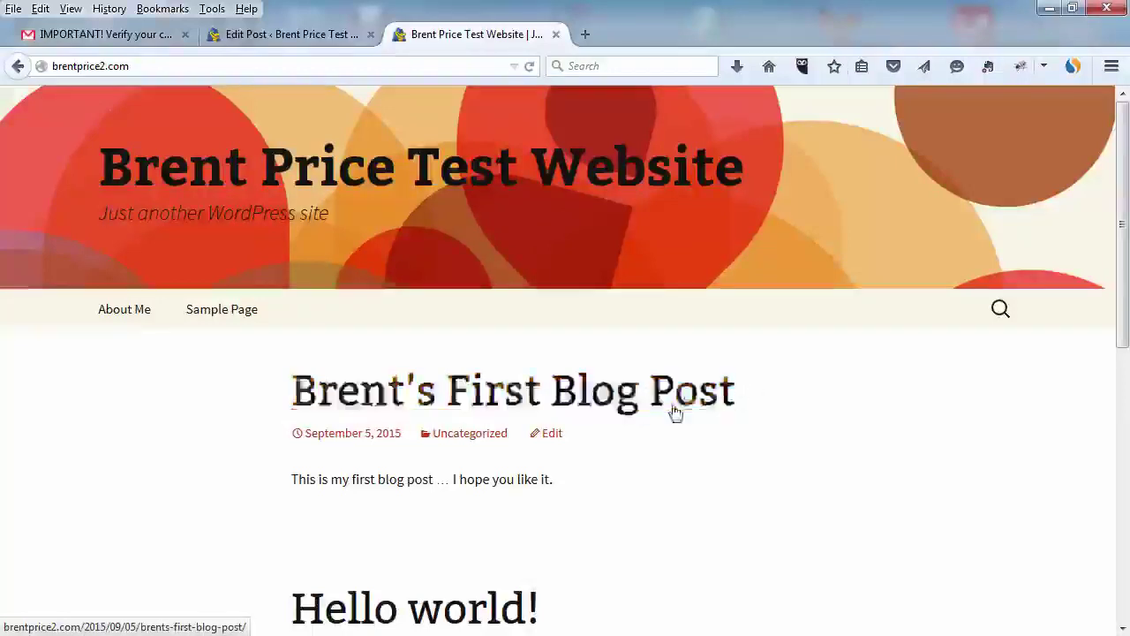
scroll(662, 397, "down", 2)
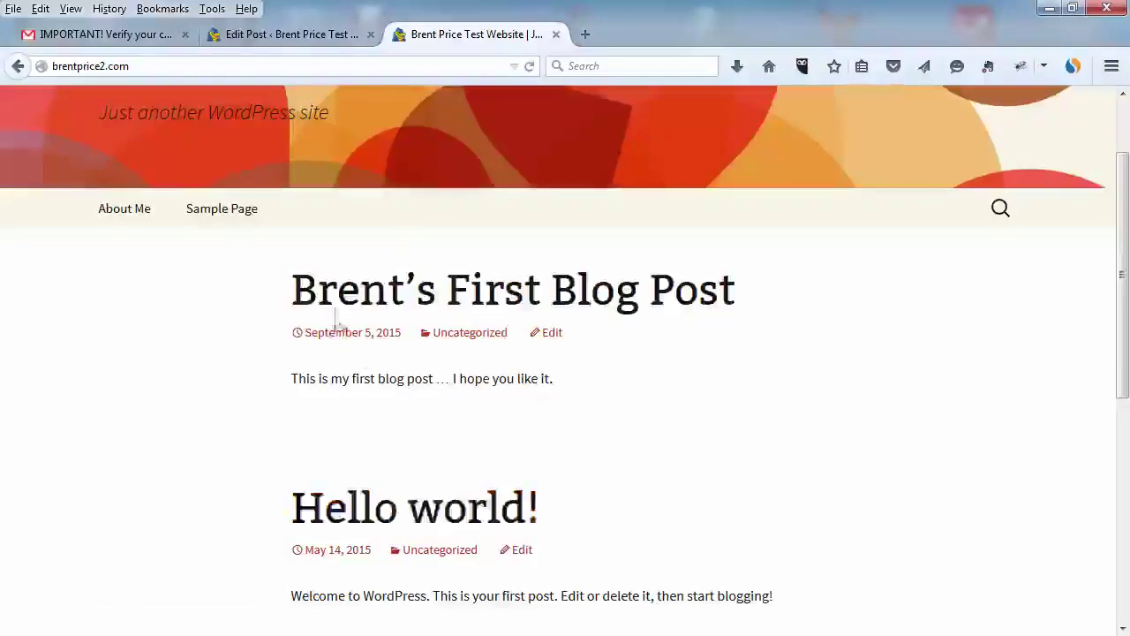
scroll(335, 327, "down", 6)
scroll(323, 255, "up", 6)
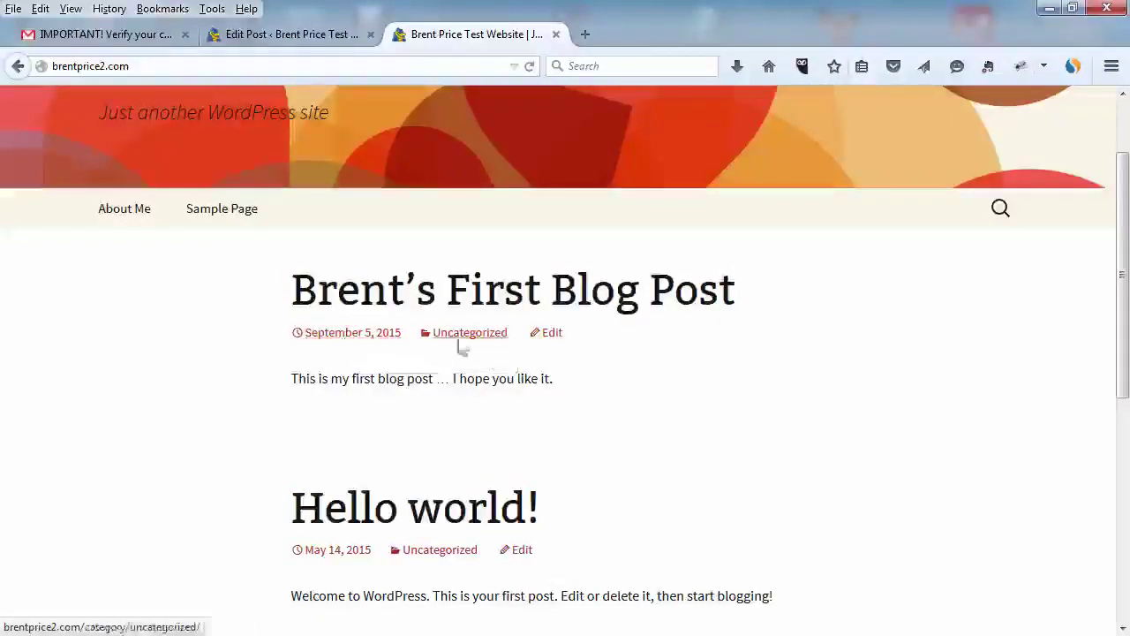
scroll(320, 429, "down", 4)
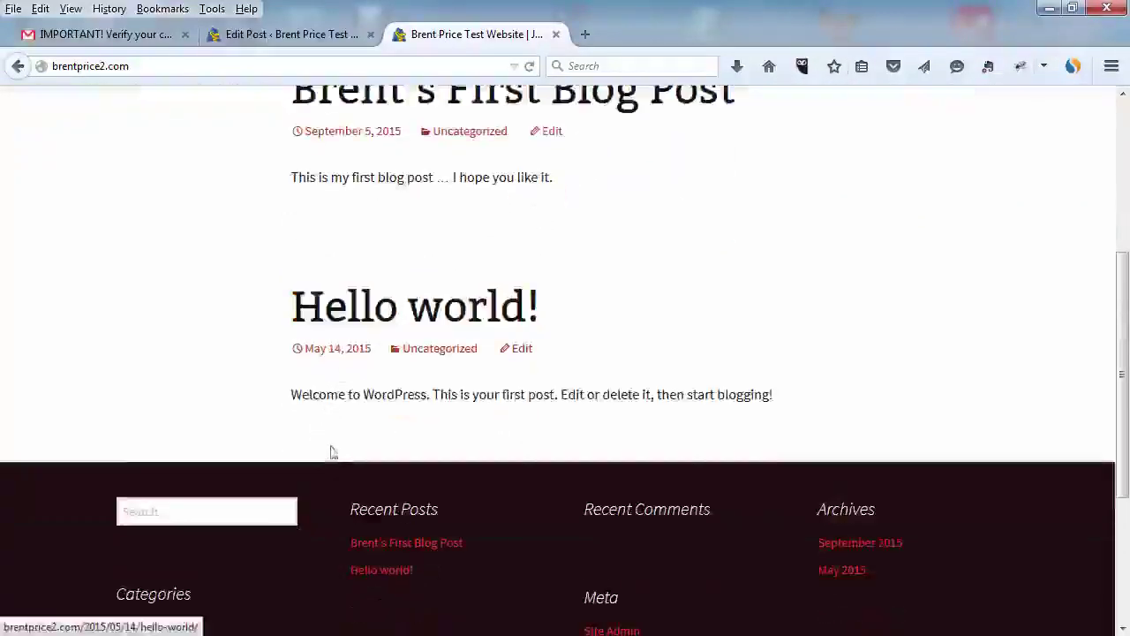